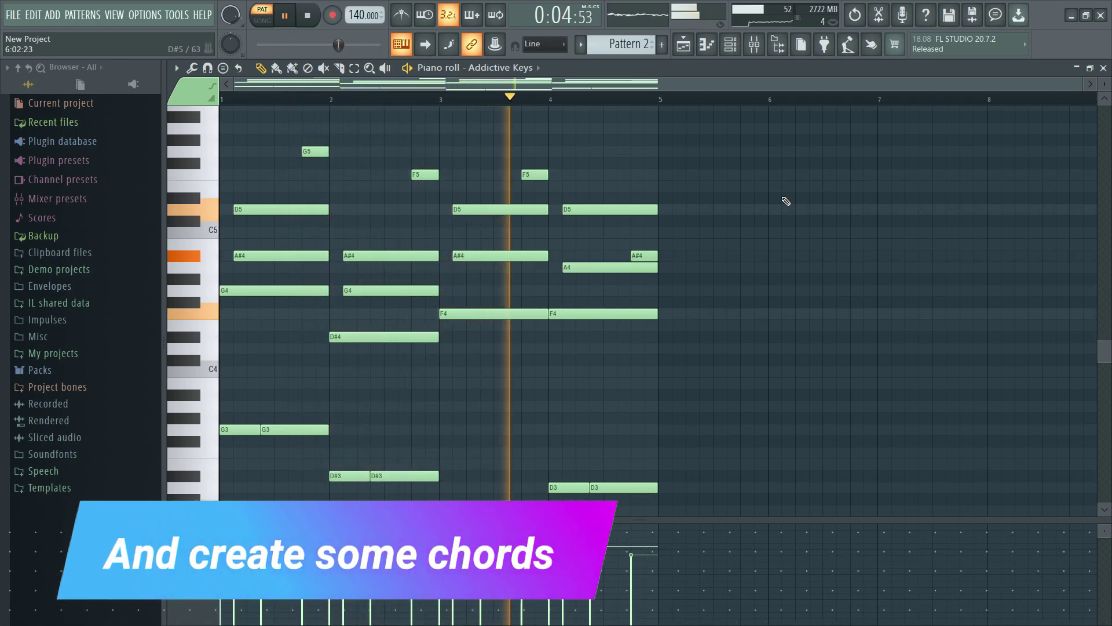
Add three more clips of the Pattern 2 chords on Track 3 in the playlist, at bars 145, 149 and 153
scroll(780, 201, "down", 1)
key("space")
key("space")
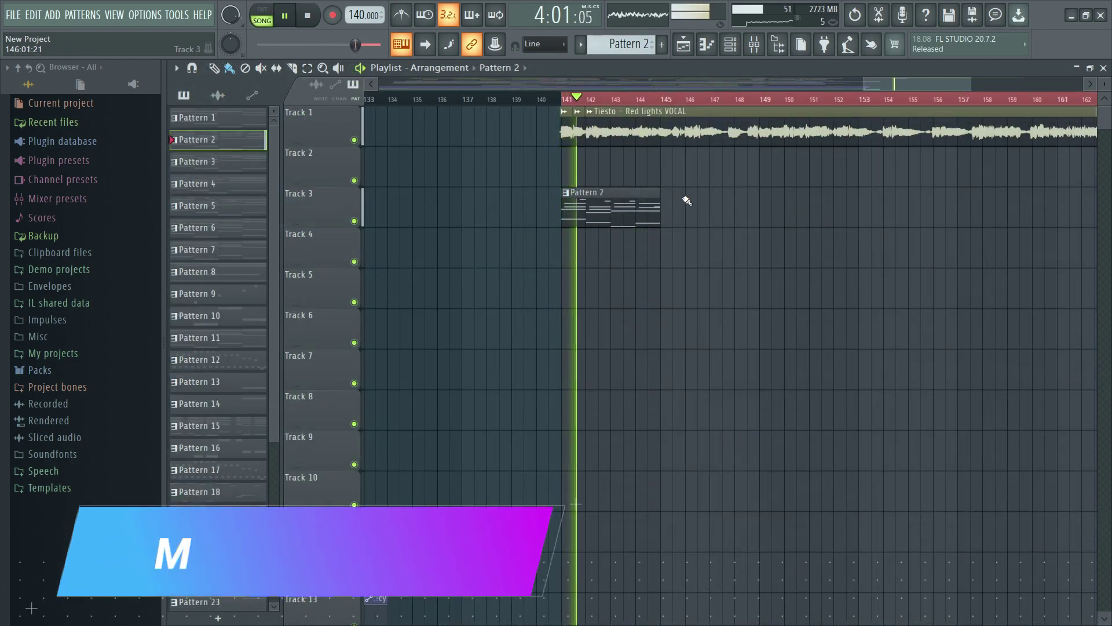
left_click(666, 200)
left_click(766, 201)
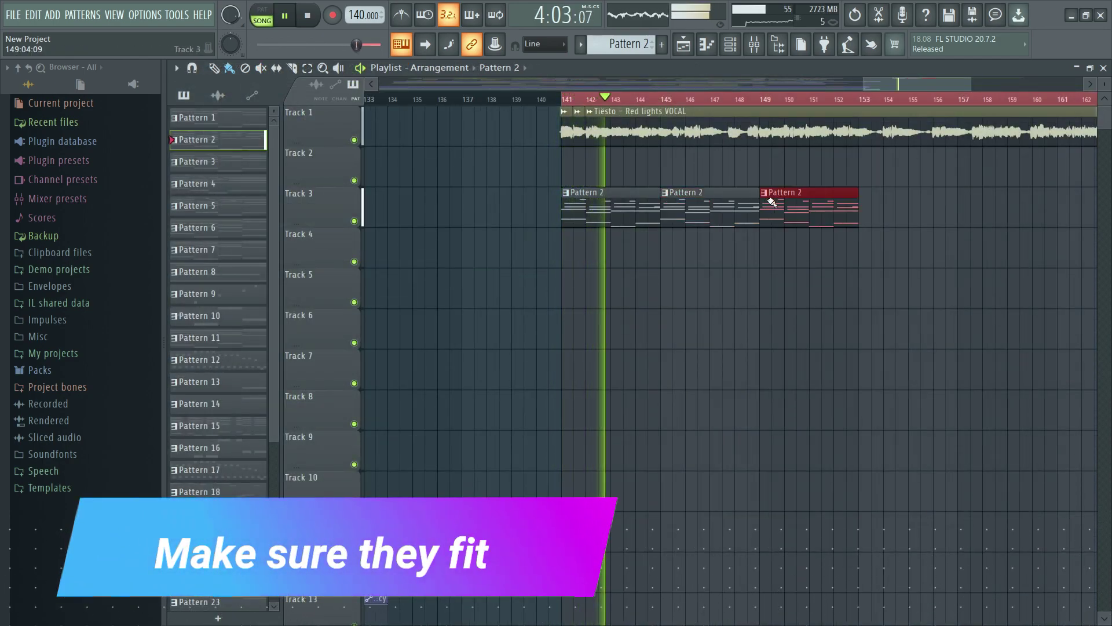
left_click(863, 203)
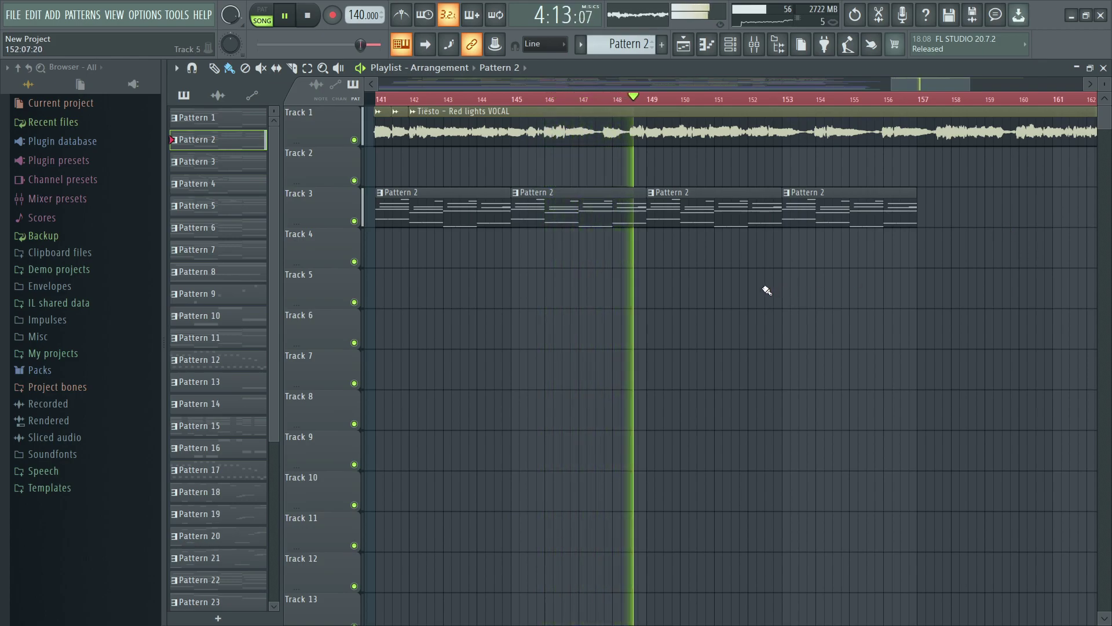
Place the Pattern 7 transition chords at bar 157 in the playlist, following the Pattern 2 clips, and play them with the vocal
key("space")
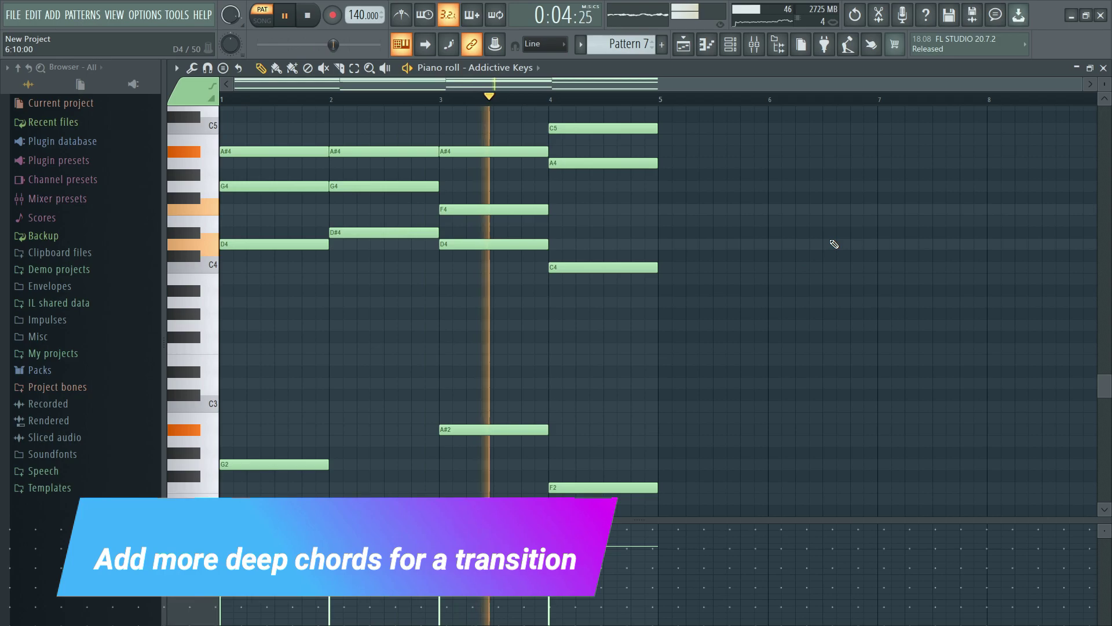
key("space")
key("F5")
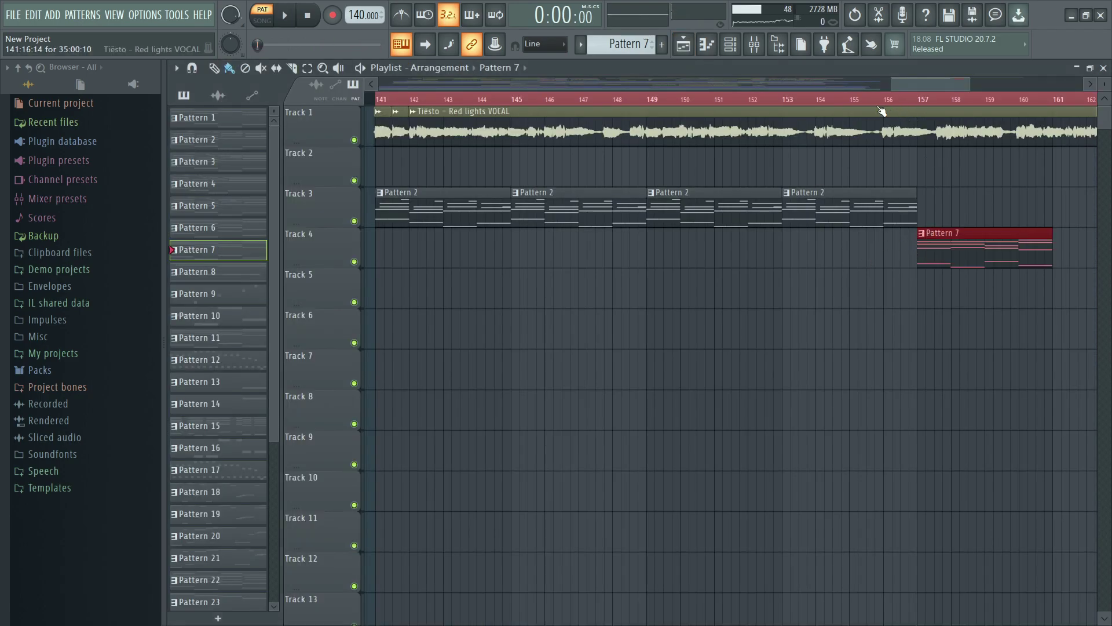
scroll(1029, 214, "up", 2)
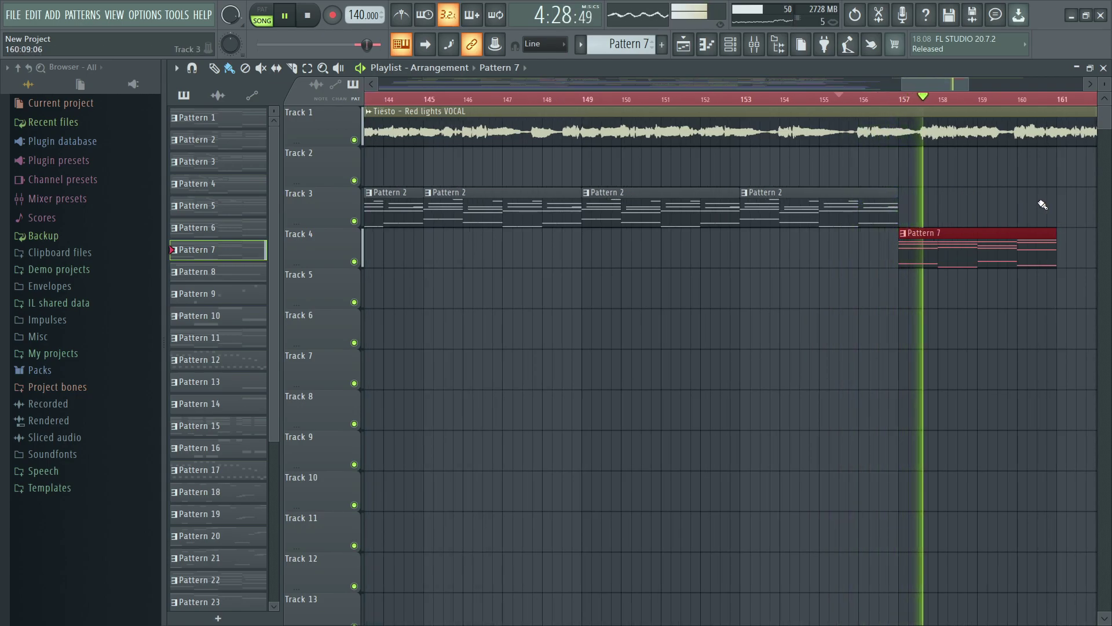
left_click(1043, 205)
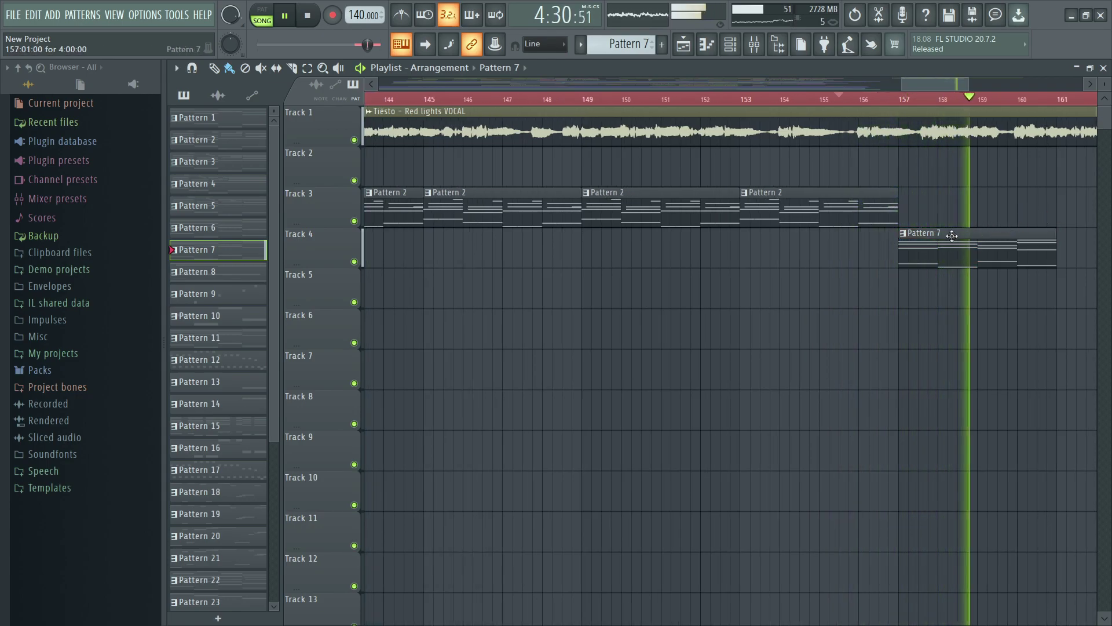
scroll(978, 234, "down", 1)
scroll(447, 298, "down", 3)
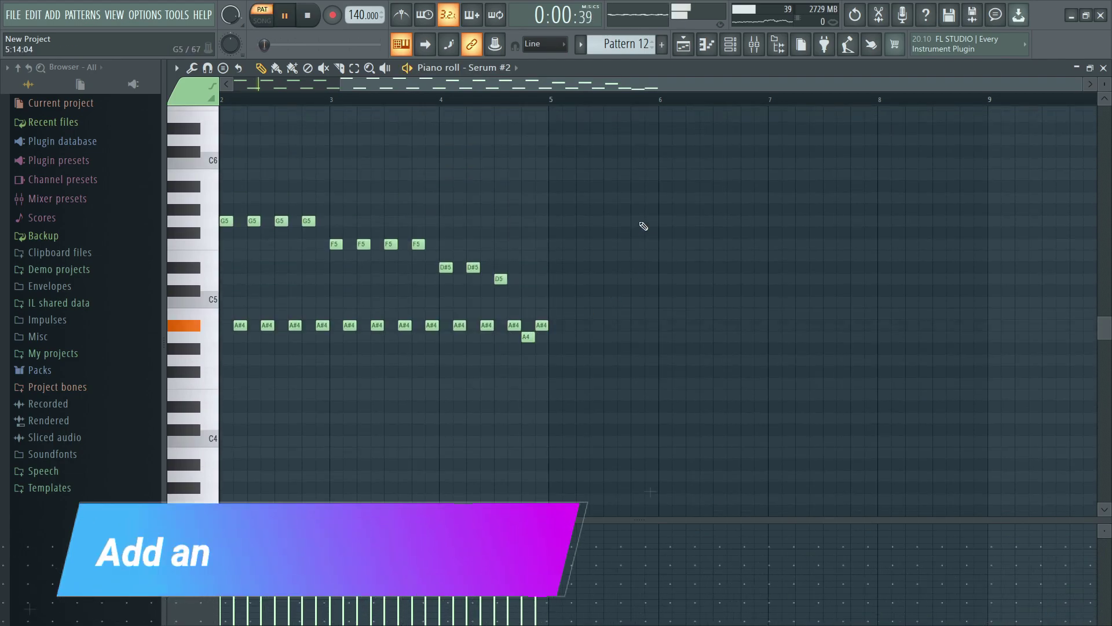
Bring up the Serum #2 instrument and examine its CheapGuitar preset while Pattern 12 plays
key("F6")
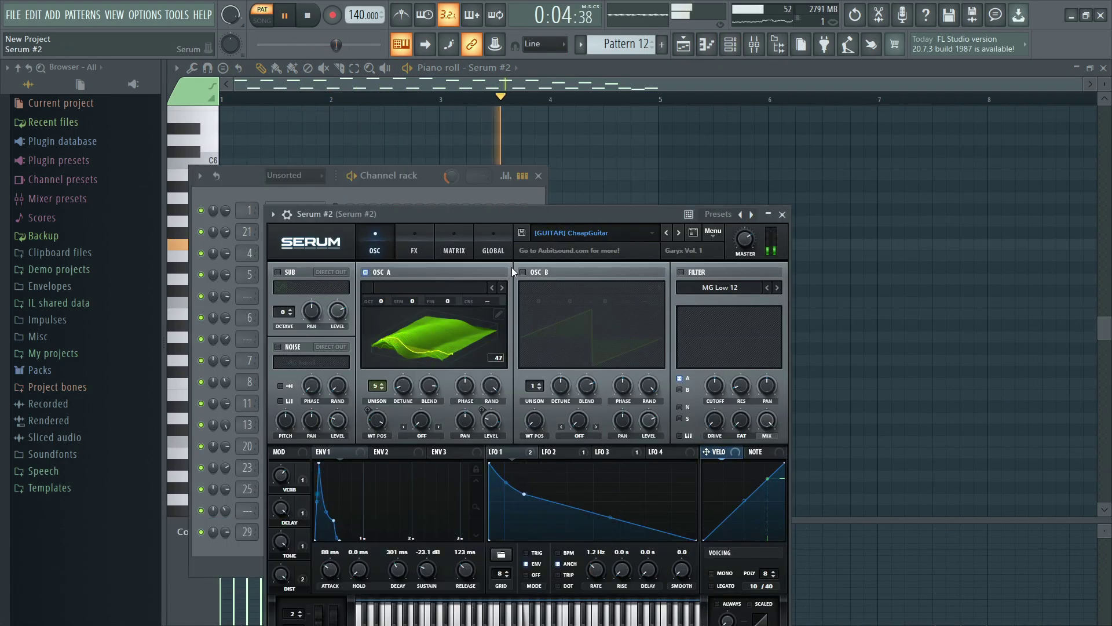
left_click_drag(484, 214, 427, 172)
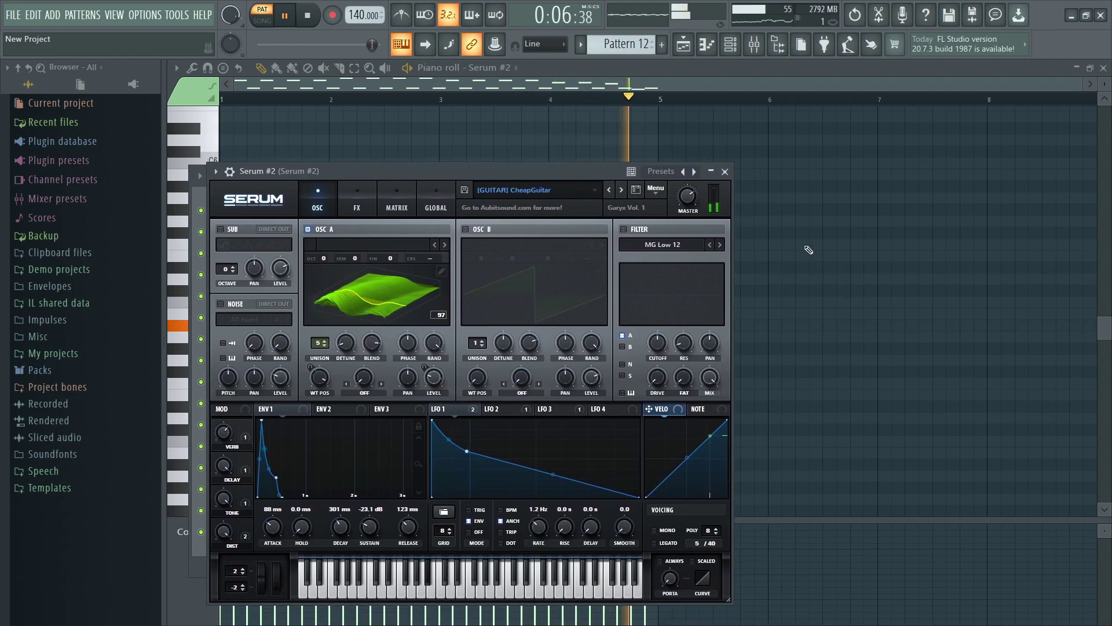
left_click(756, 111)
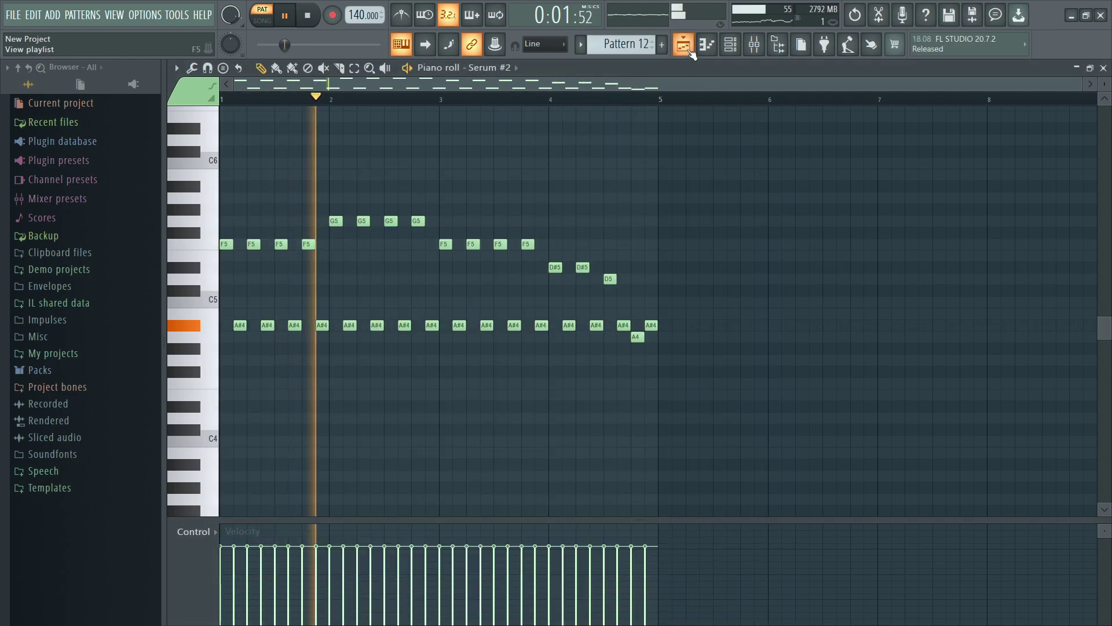
Mute the vocal on Track 1 and place Pattern 12 clips on Track 4 at bars 149 and 153
key("F5")
left_click(493, 103)
left_click(354, 140)
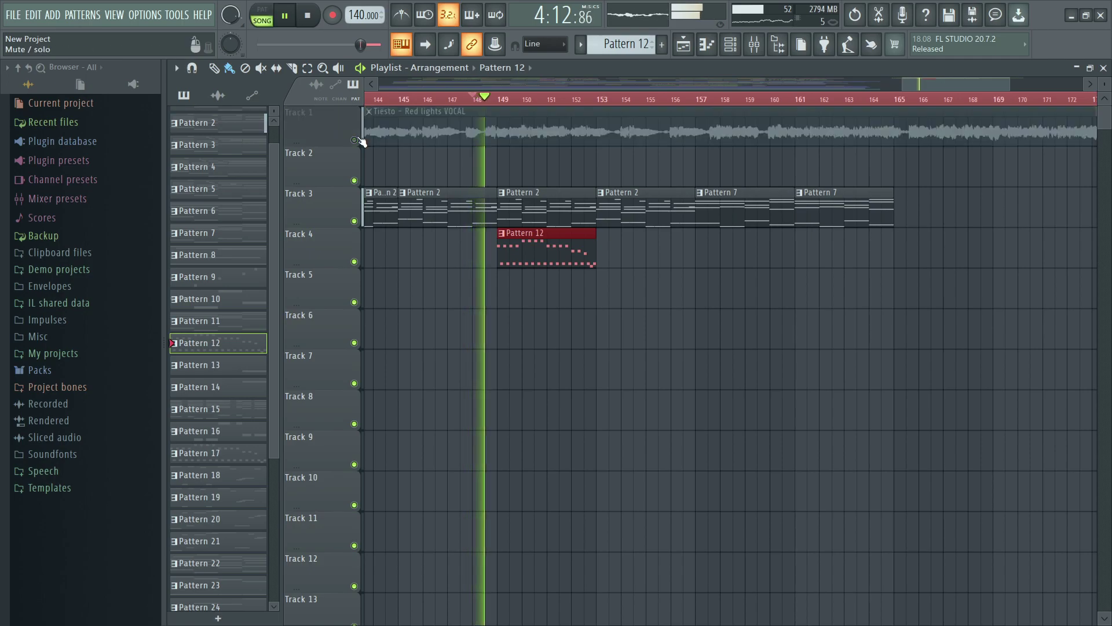
left_click(646, 280, "ctrl")
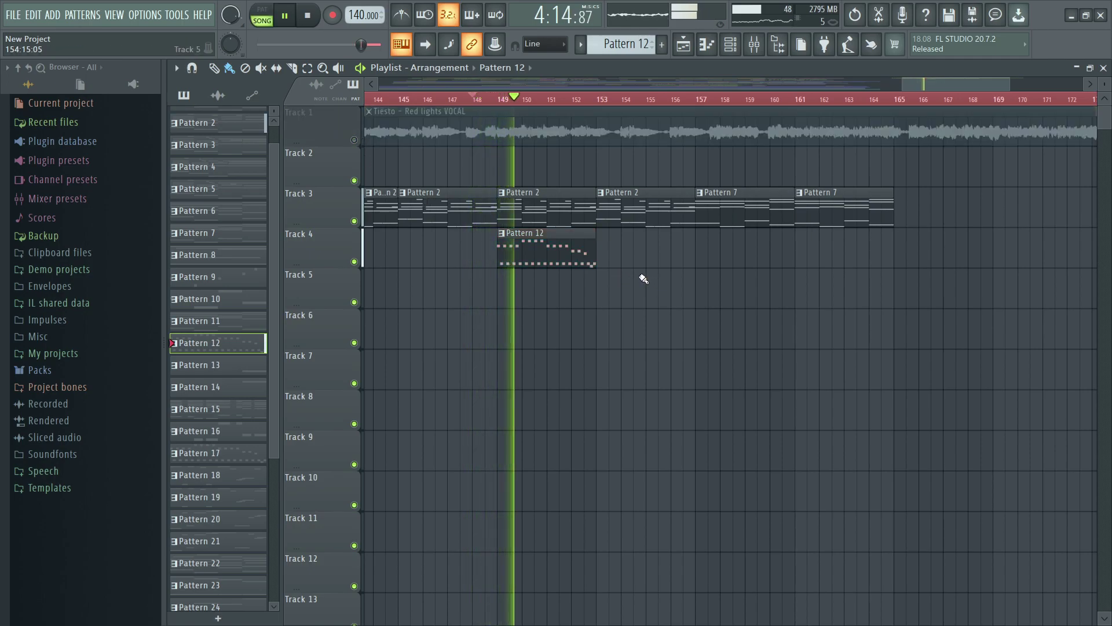
left_click(602, 250)
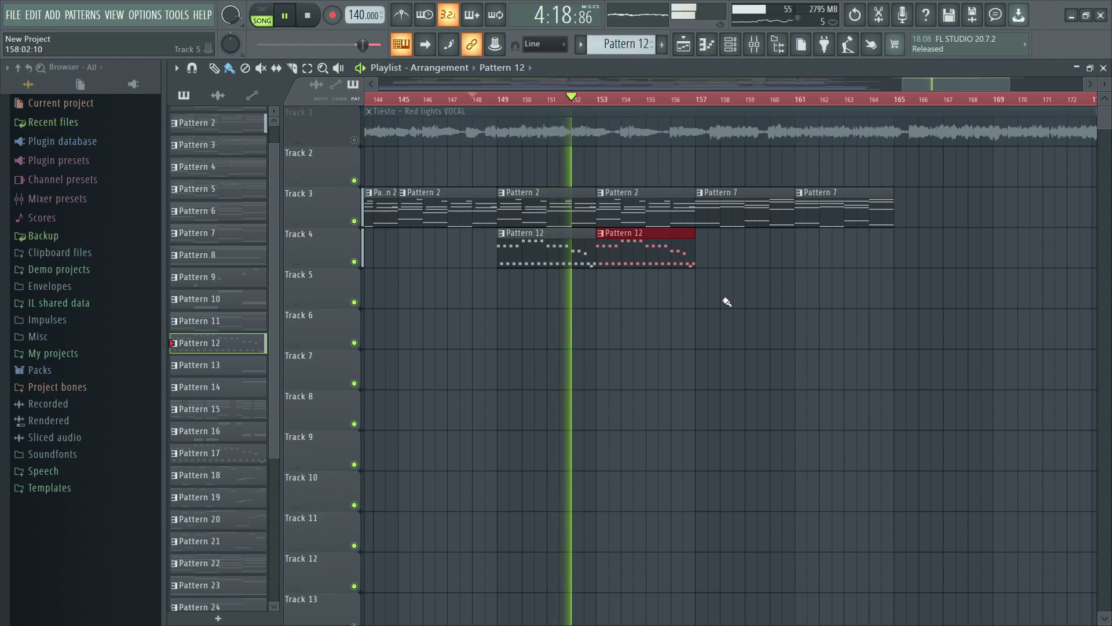
left_click(758, 342, "ctrl")
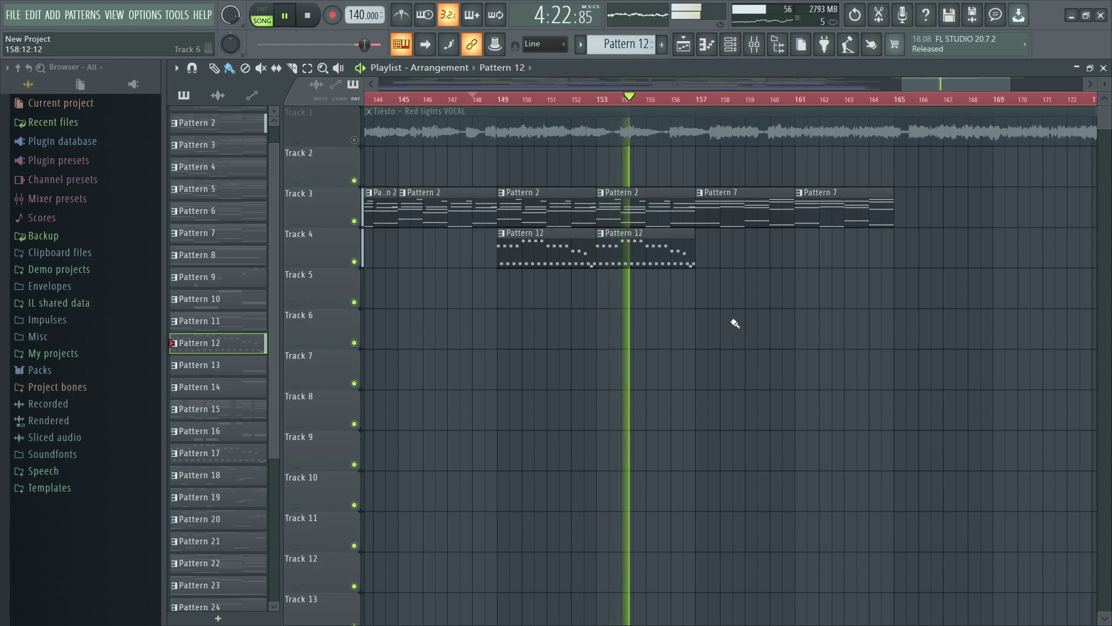
Toggle the vocal on Track 1 to hear the arrangement with and without it, leaving it unmuted
left_click(354, 140)
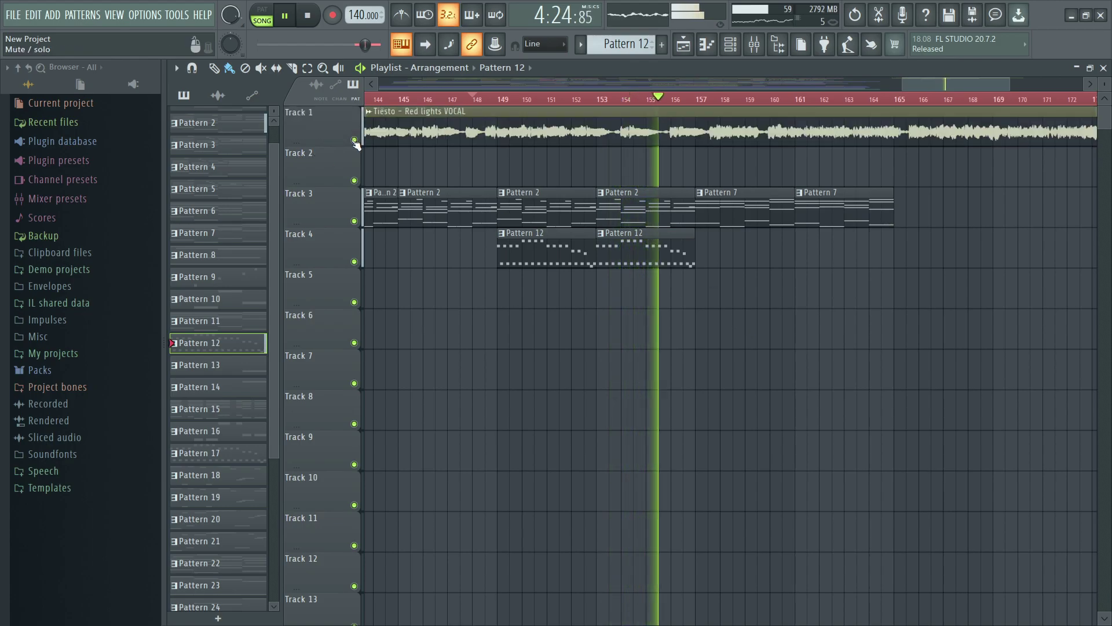
left_click(354, 139)
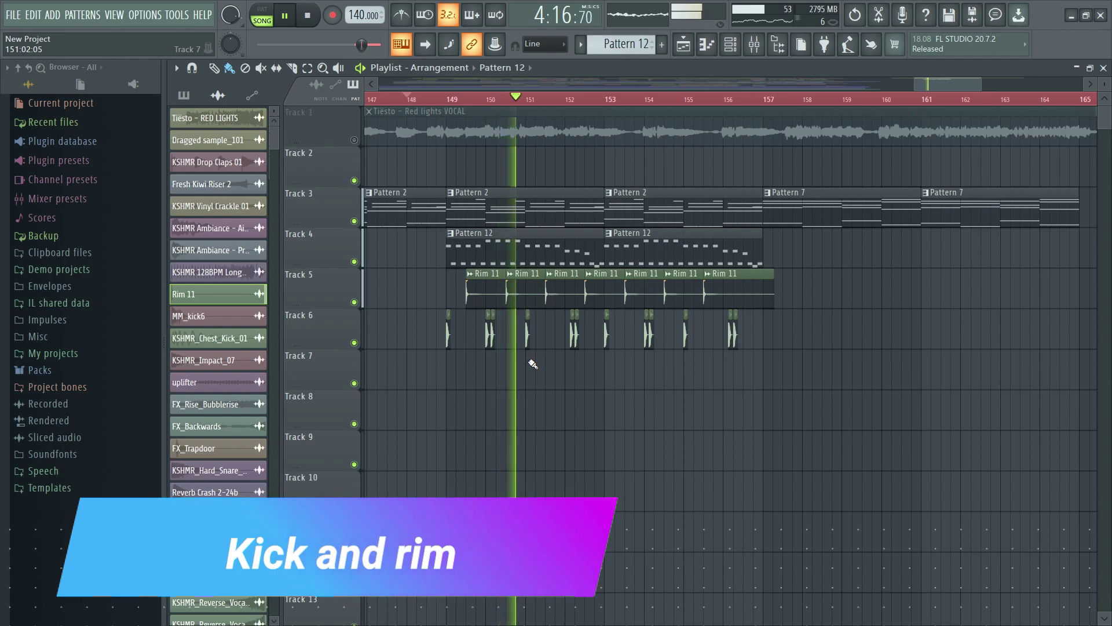
left_click(354, 140)
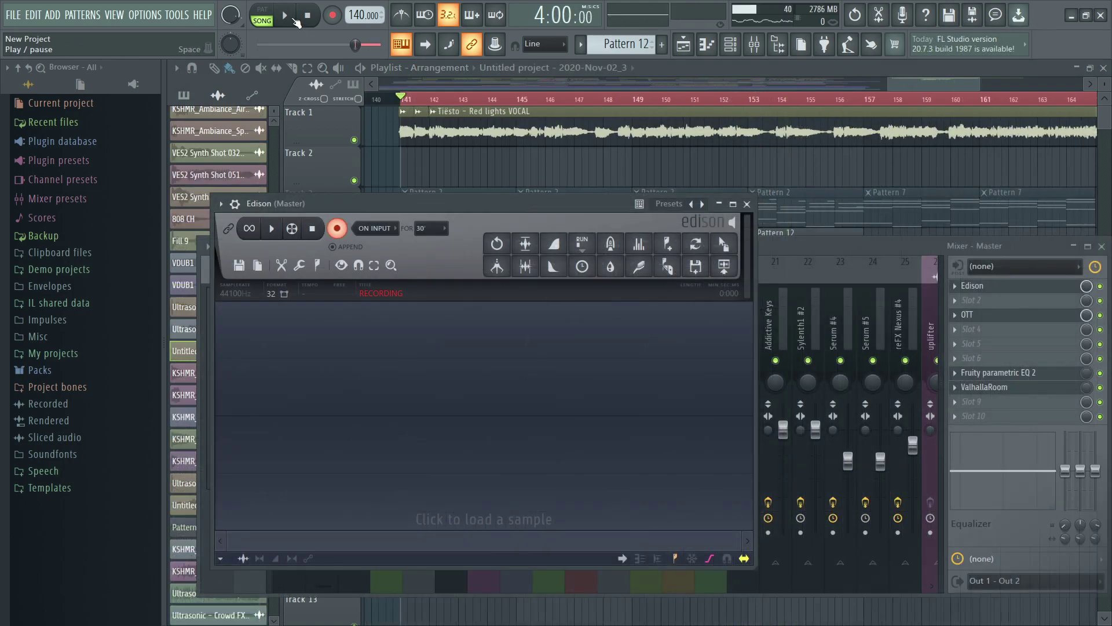
Record the opening of the vocal from bar 141 into Edison on the Master track, and stop playback and recording
left_click(284, 18)
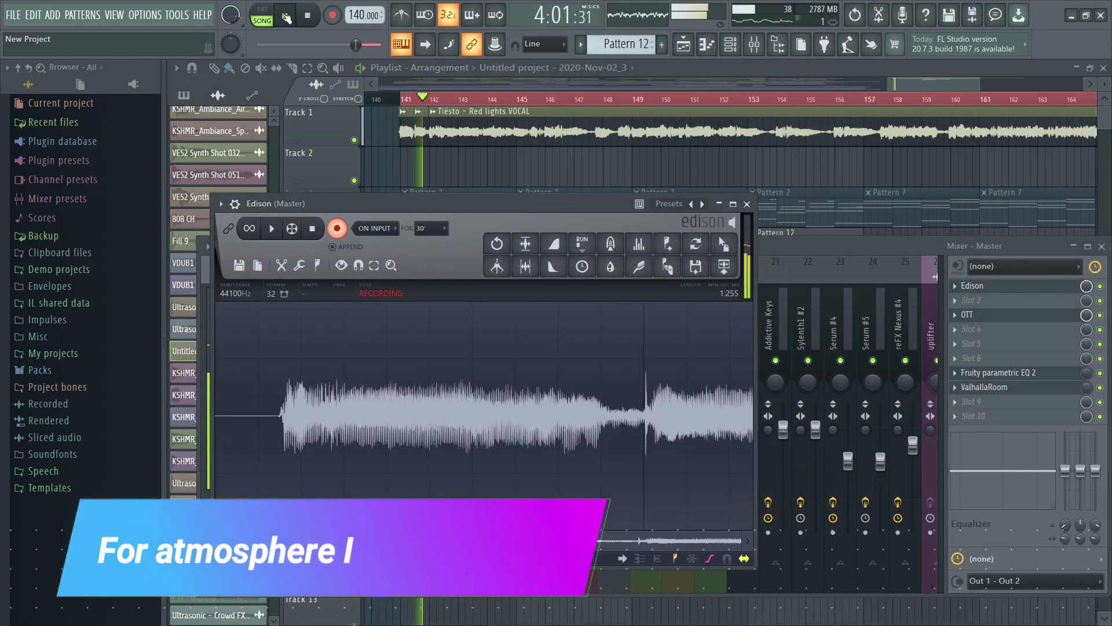
left_click(285, 17)
left_click(314, 229)
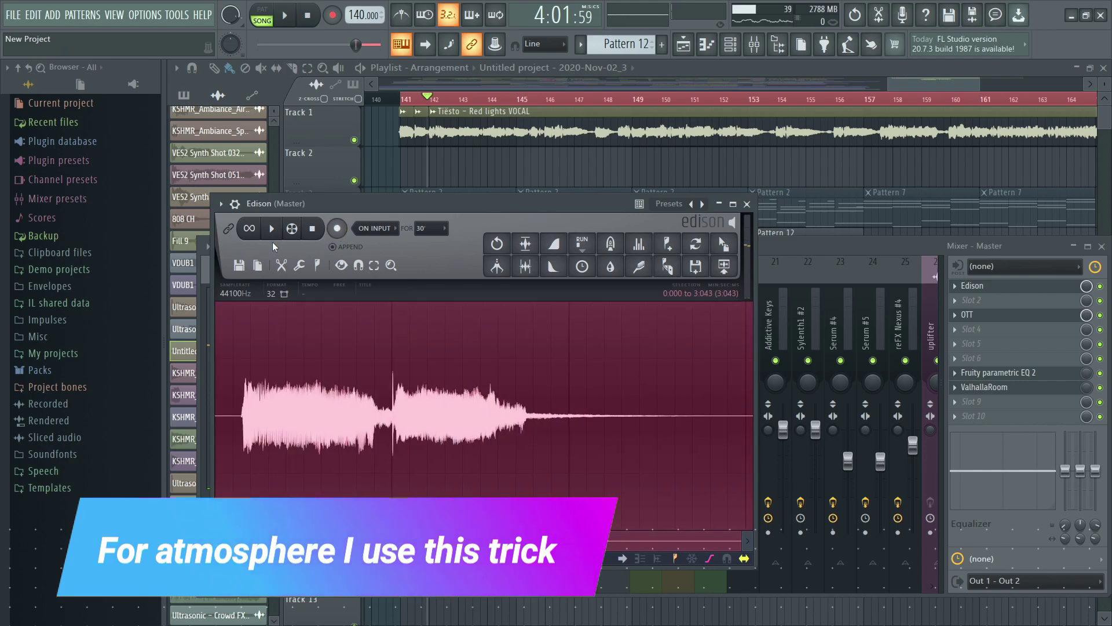
Select a clean sustained vocal note in the Edison recording, from about 0.27 to 0.77 seconds, and audition it
left_click_drag(259, 355, 256, 355)
left_click_drag(752, 346, 351, 314)
key("space")
key("space")
left_click_drag(256, 346, 263, 348)
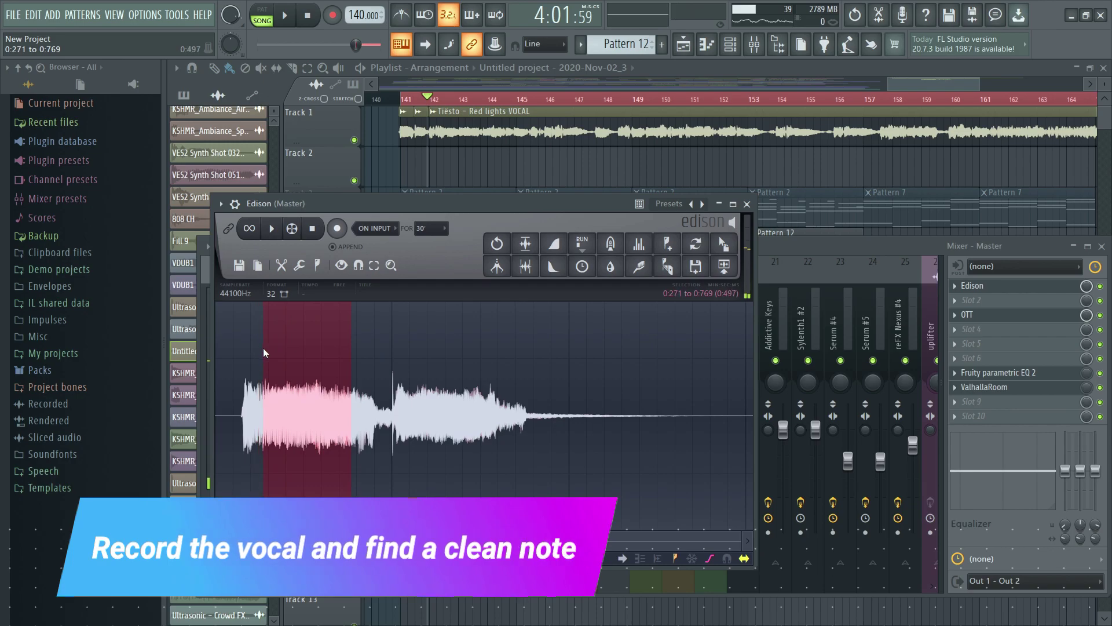
left_click_drag(360, 348, 361, 347)
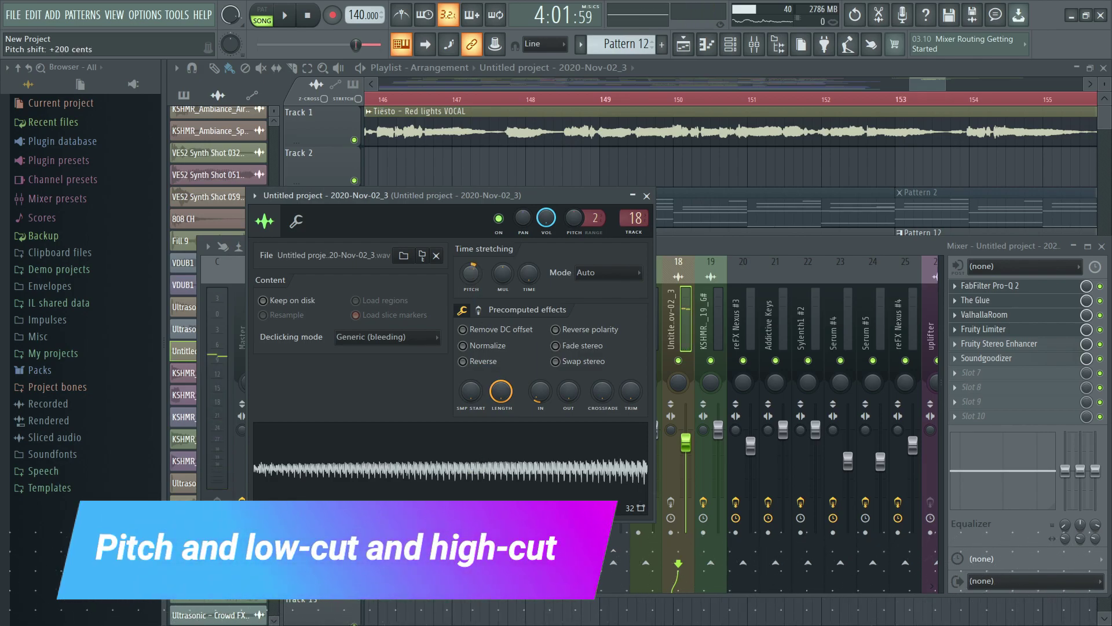
Raise the volume fader of mixer track 18 and audition the vocal sample from its channel settings
left_click_drag(686, 532, 685, 453)
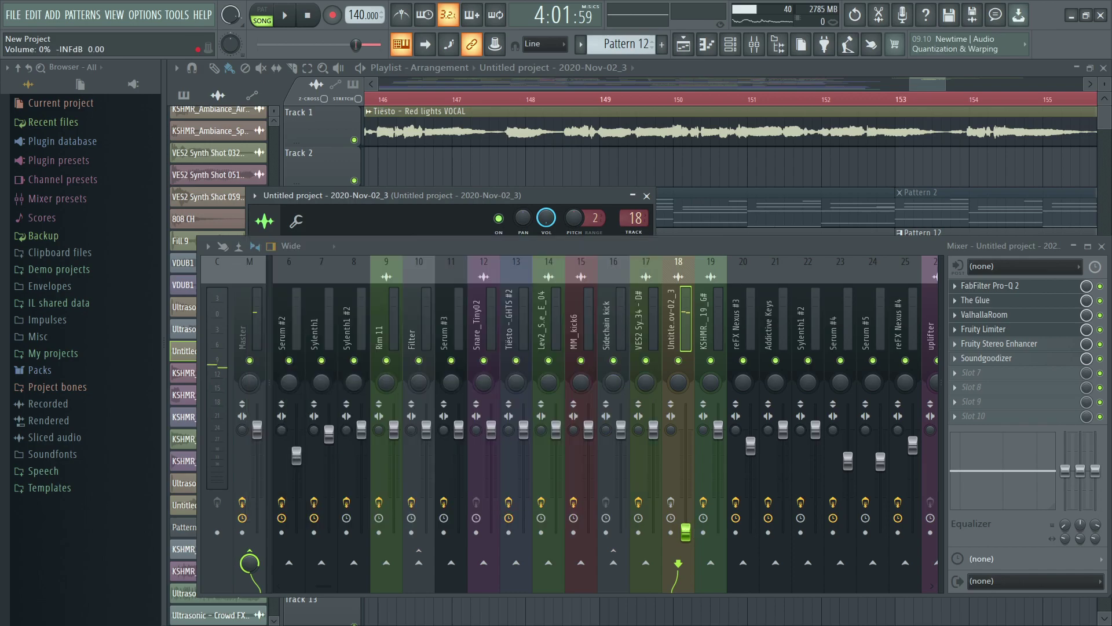
left_click(504, 227)
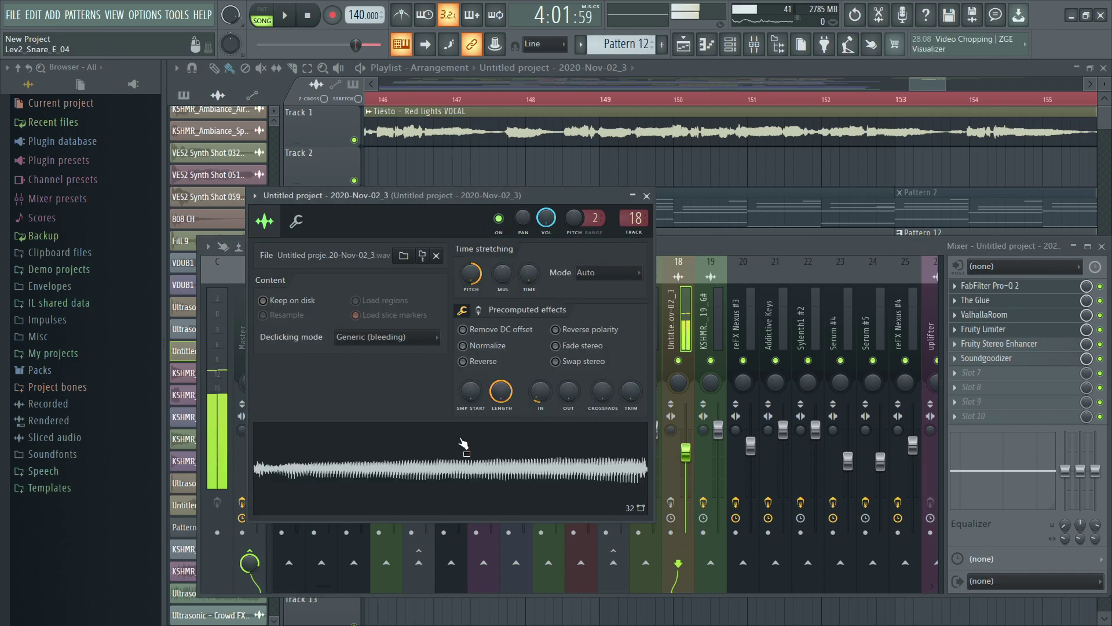
left_click(699, 459)
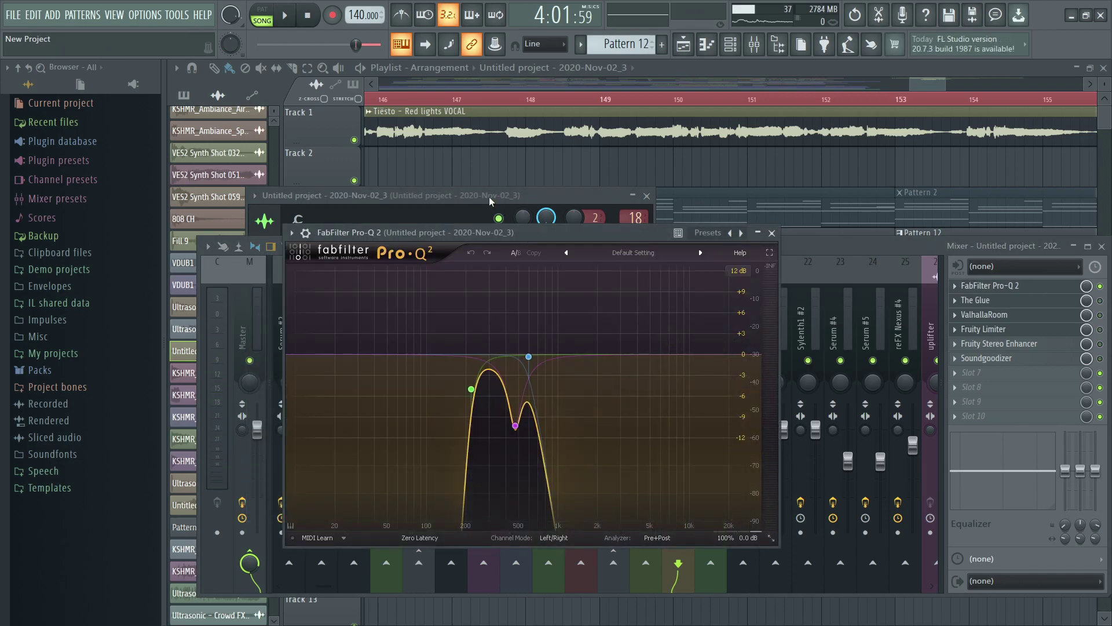
Play the vocal sample and examine the low-cut and high-cut filtering in FabFilter Pro-Q 2 on its mixer track
left_click(490, 200)
left_click(482, 455)
left_click(665, 238)
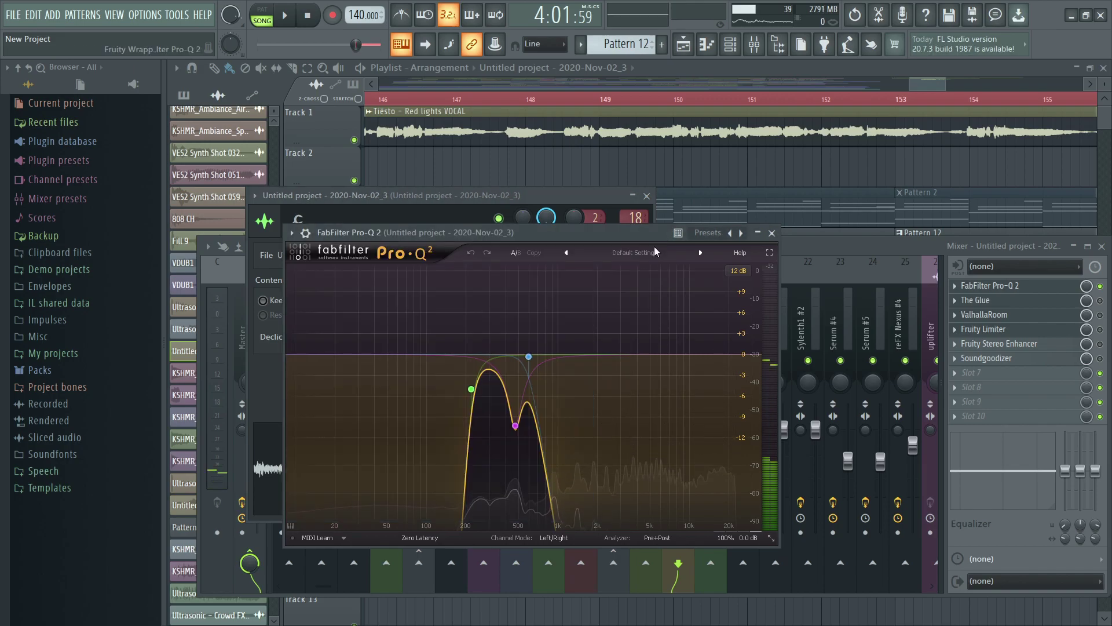
key("z")
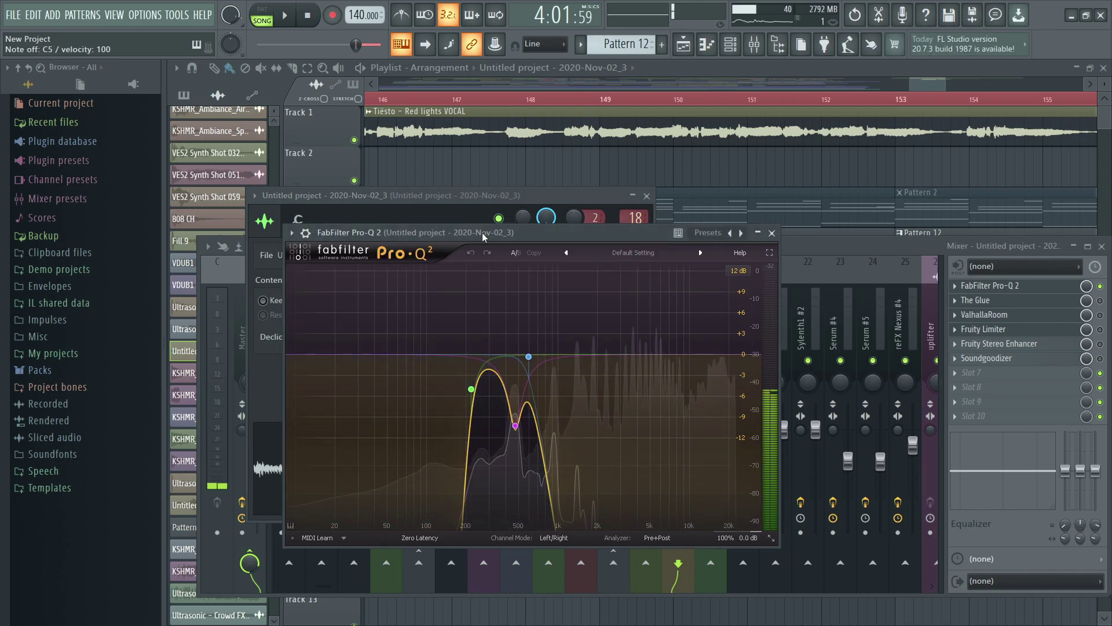
Enable The Glue compressor and the ValhallaRoom reverb on mixer track 18, and show The Glue's settings
left_click(1100, 301)
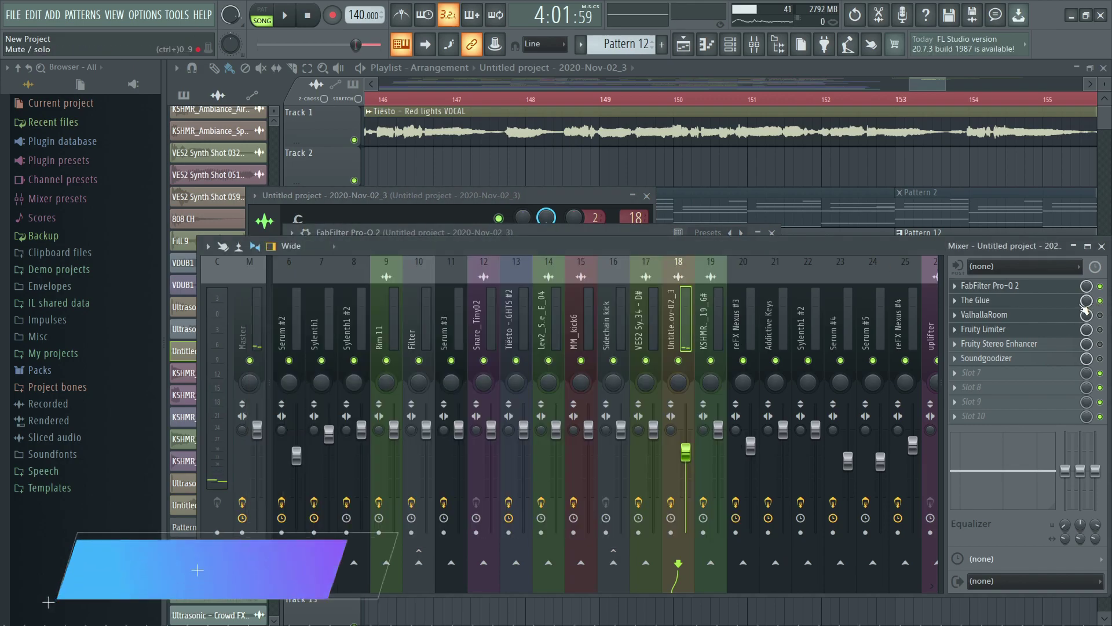
left_click(996, 300)
left_click(1100, 315)
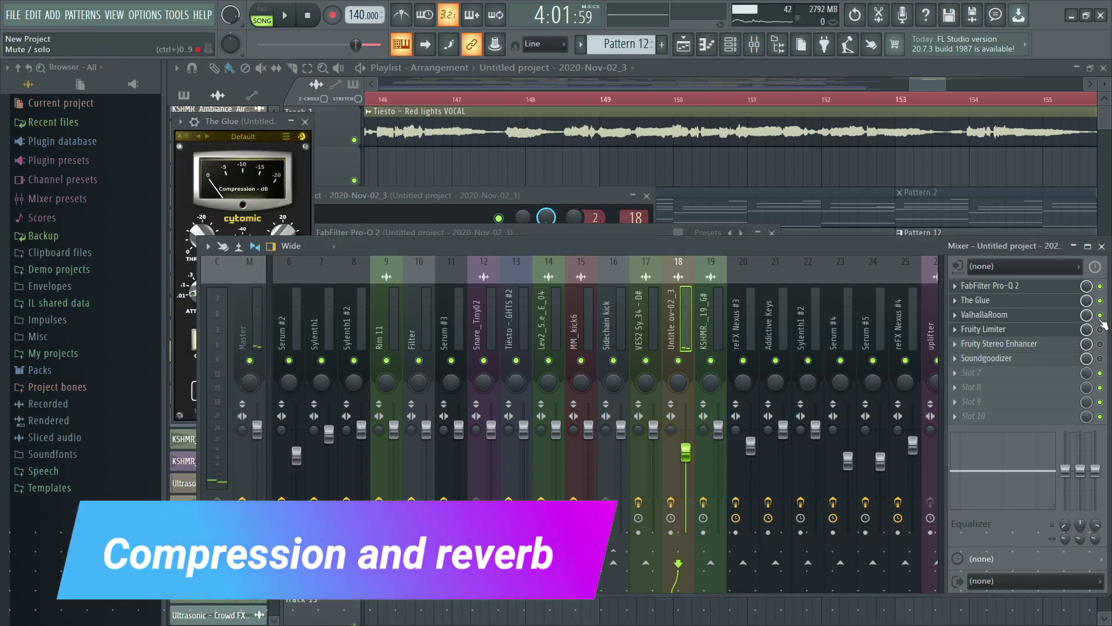
left_click(1064, 317)
Enable Fruity Limiter and Fruity Stereo Enhancer on mixer track 18, and show the limiter's settings
left_click(1099, 330)
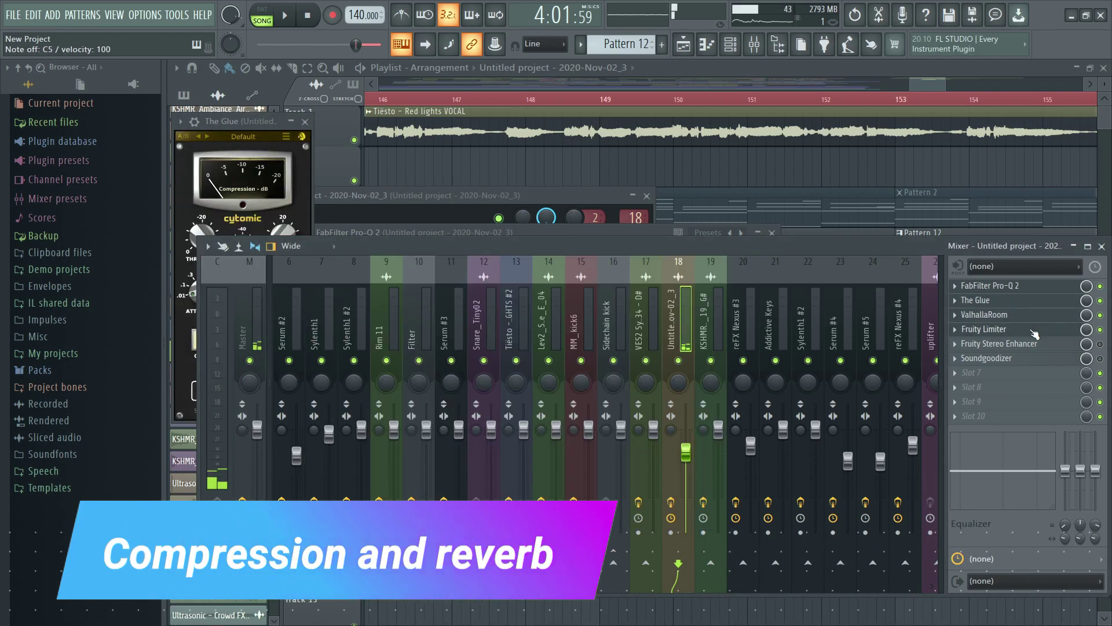
left_click(1035, 331)
left_click(1100, 344)
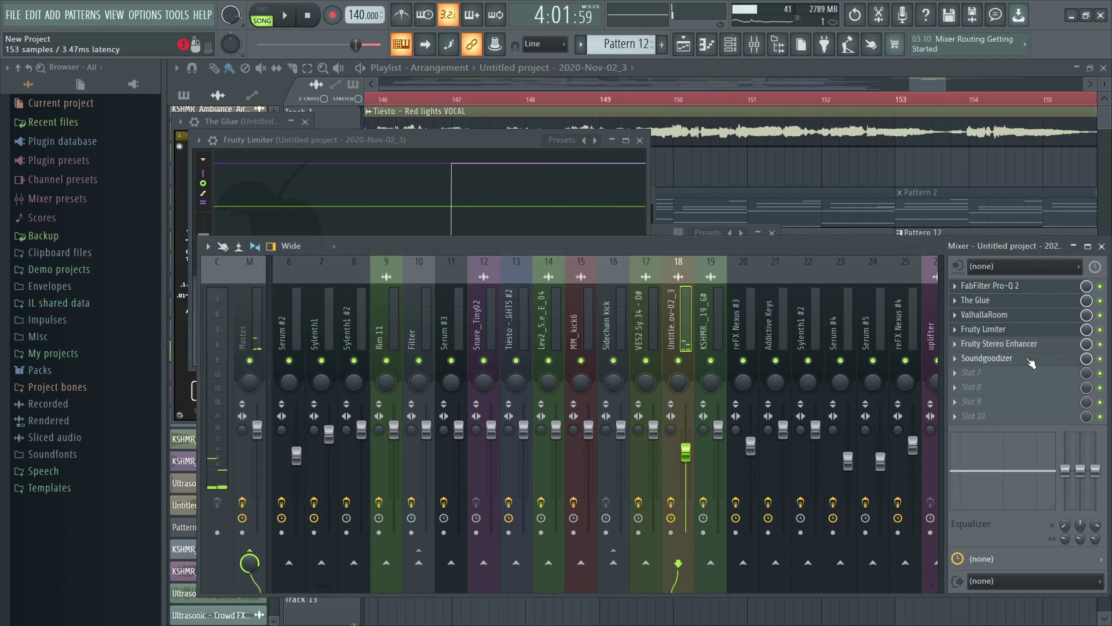
Play the arrangement from bar 149, compare it with Track 4 muted and unmuted, and unmute the chords on Track 3
right_click(783, 165)
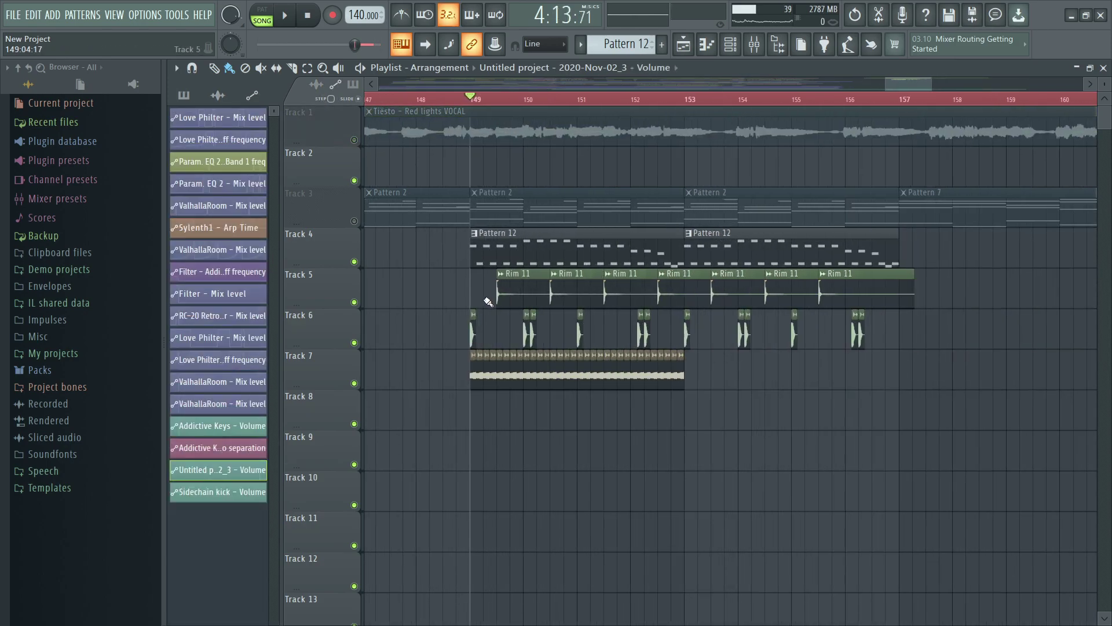
key("space")
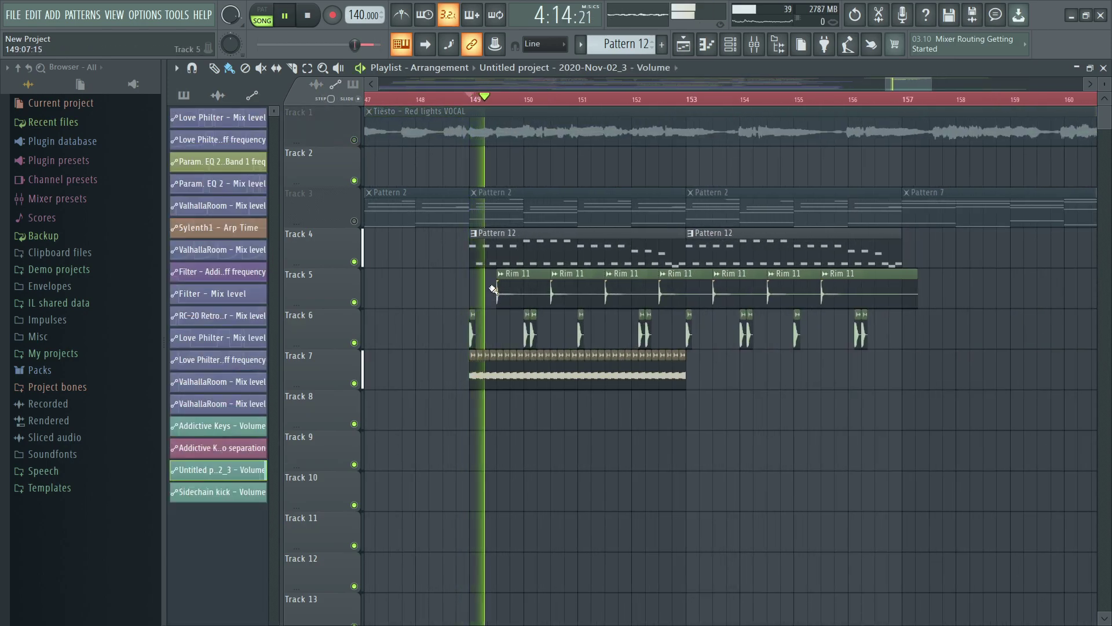
left_click(354, 262)
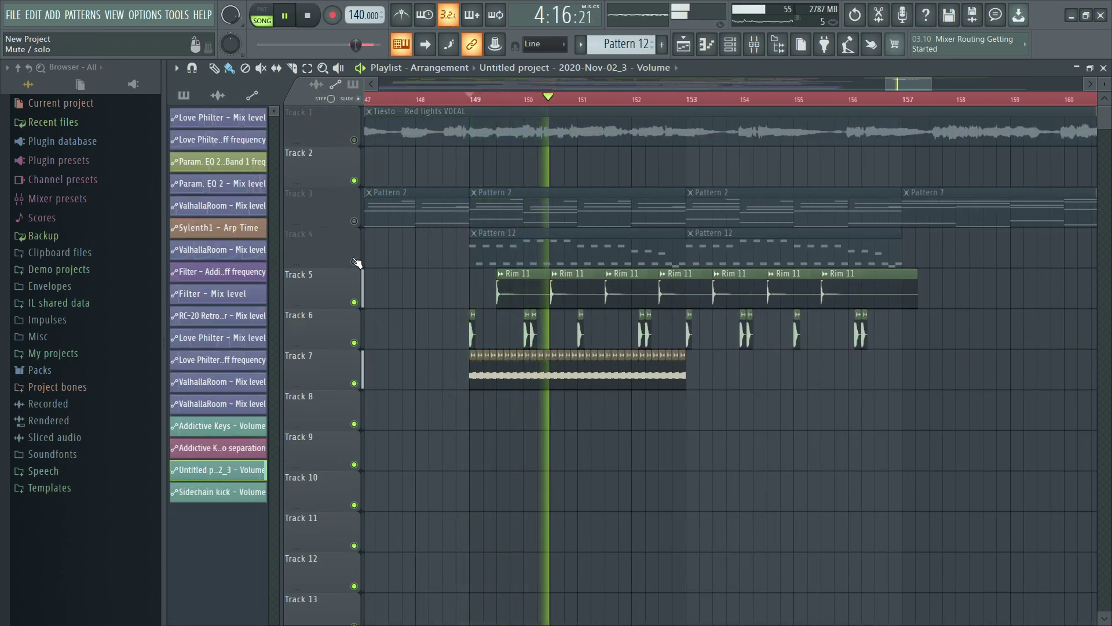
left_click(354, 261)
left_click(353, 221)
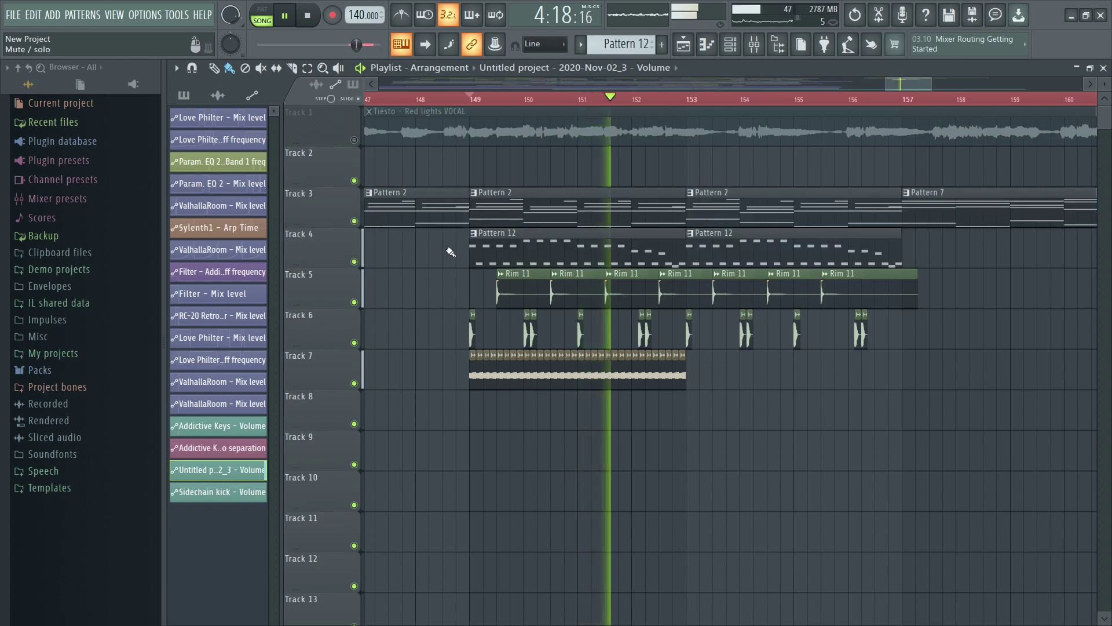
Play the arrangement from bar 149 and compare it with Track 7 muted and unmuted
left_click(472, 100)
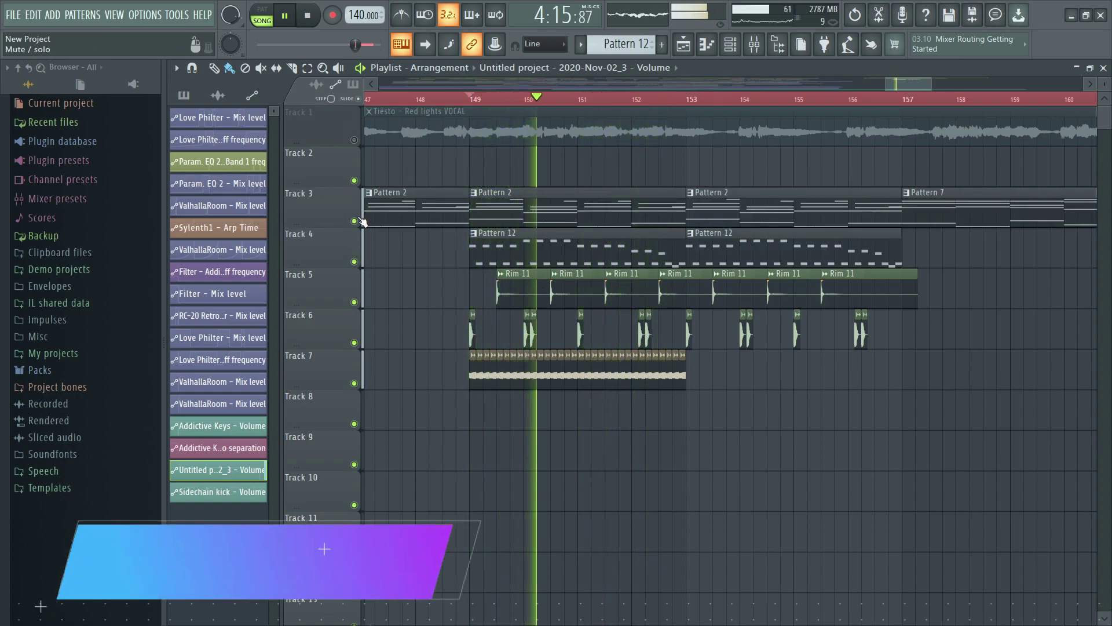
left_click(355, 383)
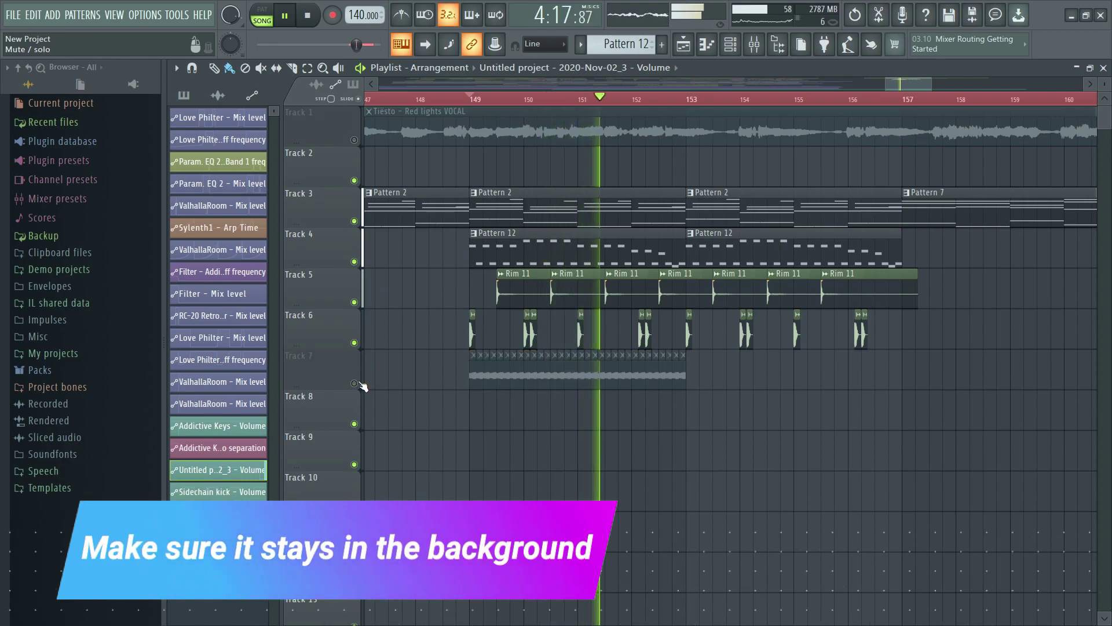
left_click(355, 383)
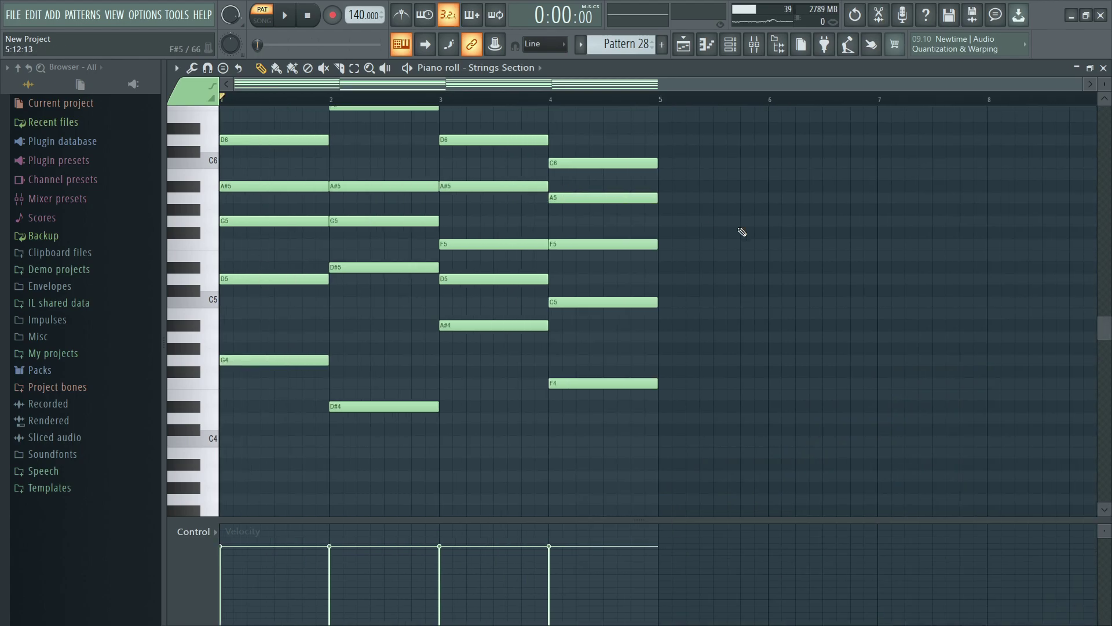
Play the Strings Section chords in Pattern 28 and examine their notes across the octaves
key("space")
scroll(739, 240, "down", 1)
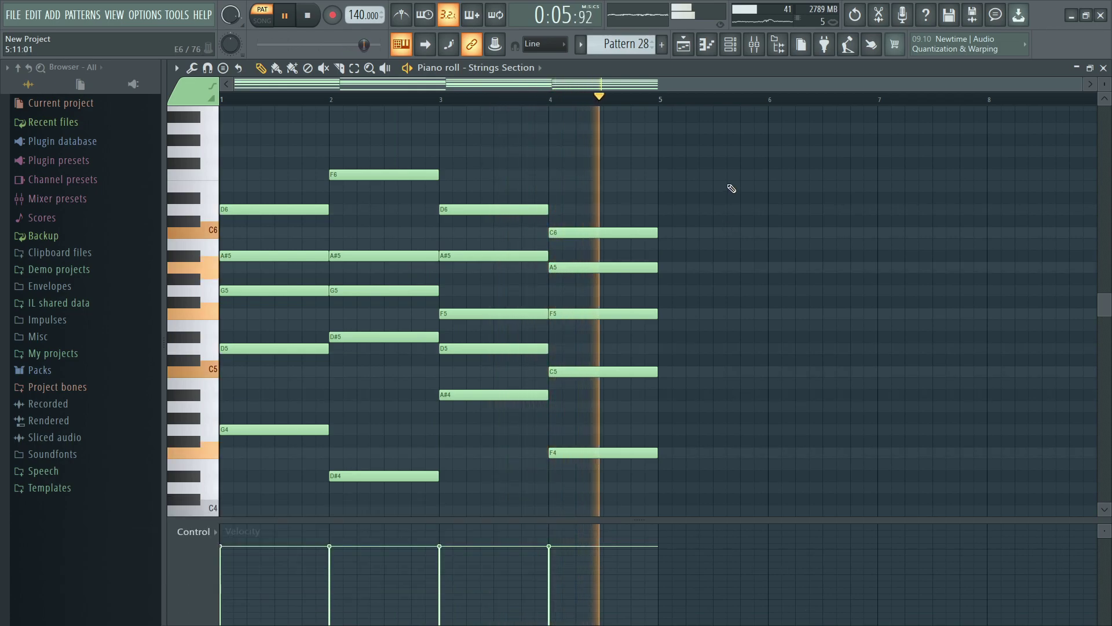
key("space")
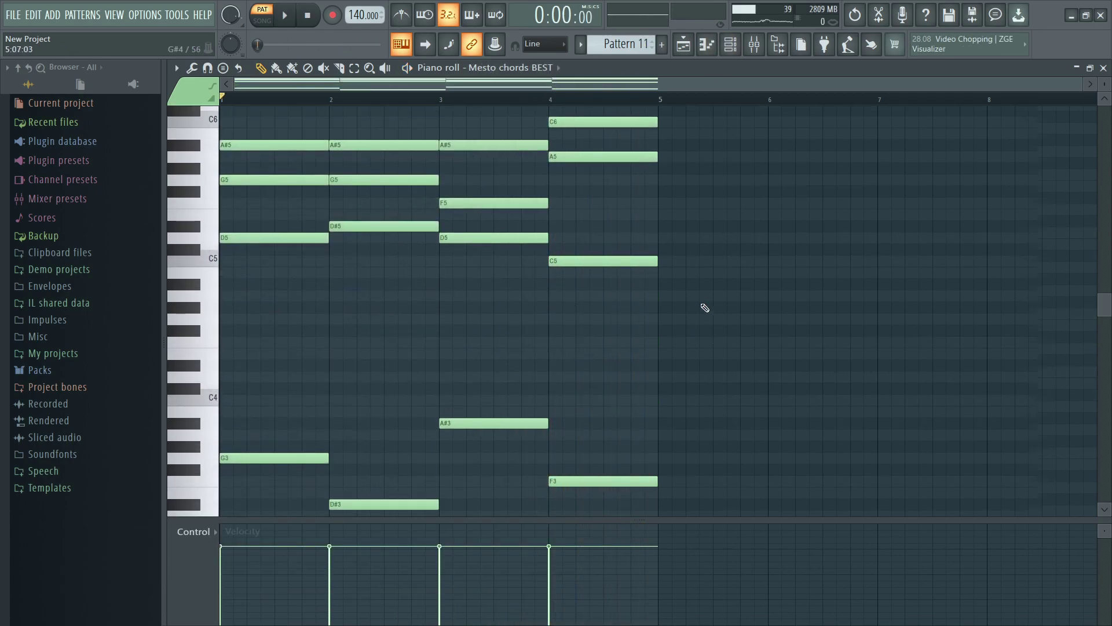
Play the Mesto chords BEST notes in Pattern 11, and show the Serum #3 instrument behind the arp in Pattern 17
scroll(703, 308, "up", 1)
key("space")
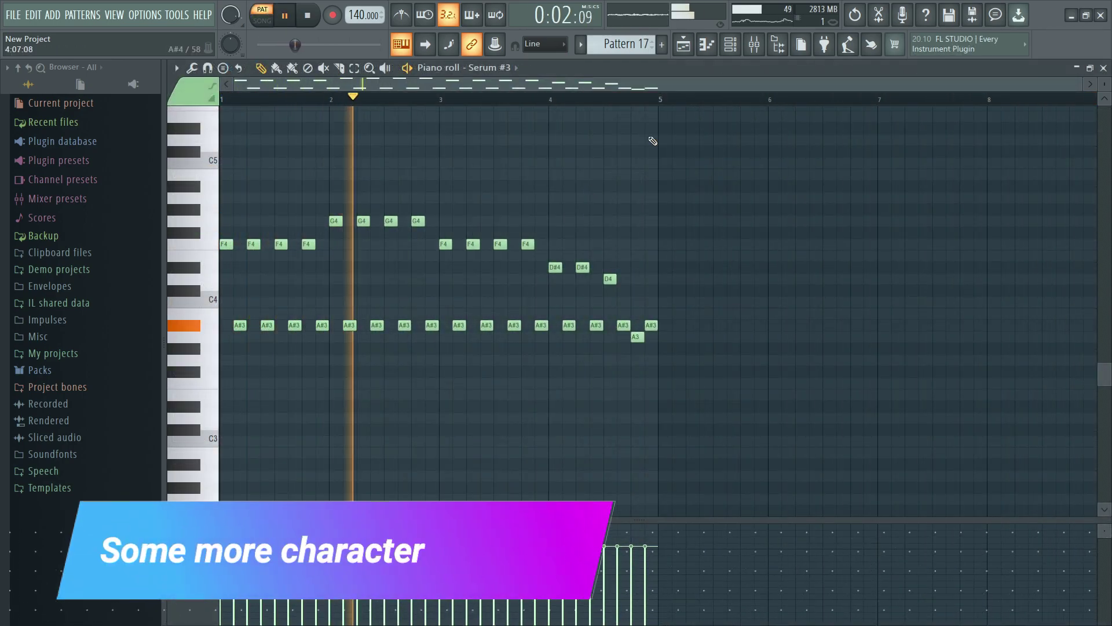
left_click(729, 47)
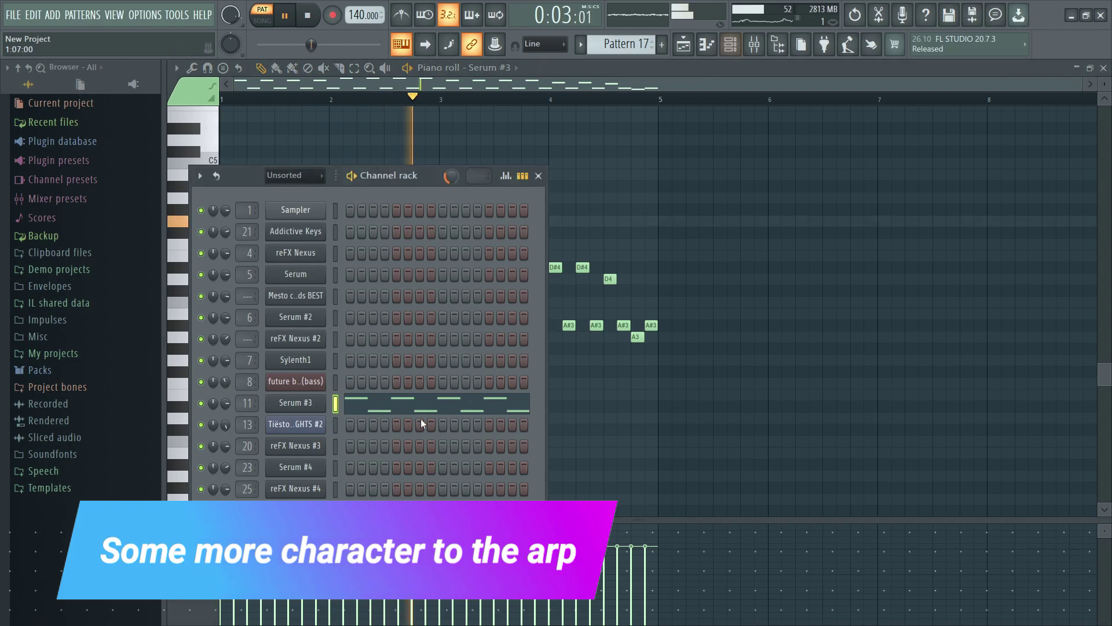
left_click(313, 404)
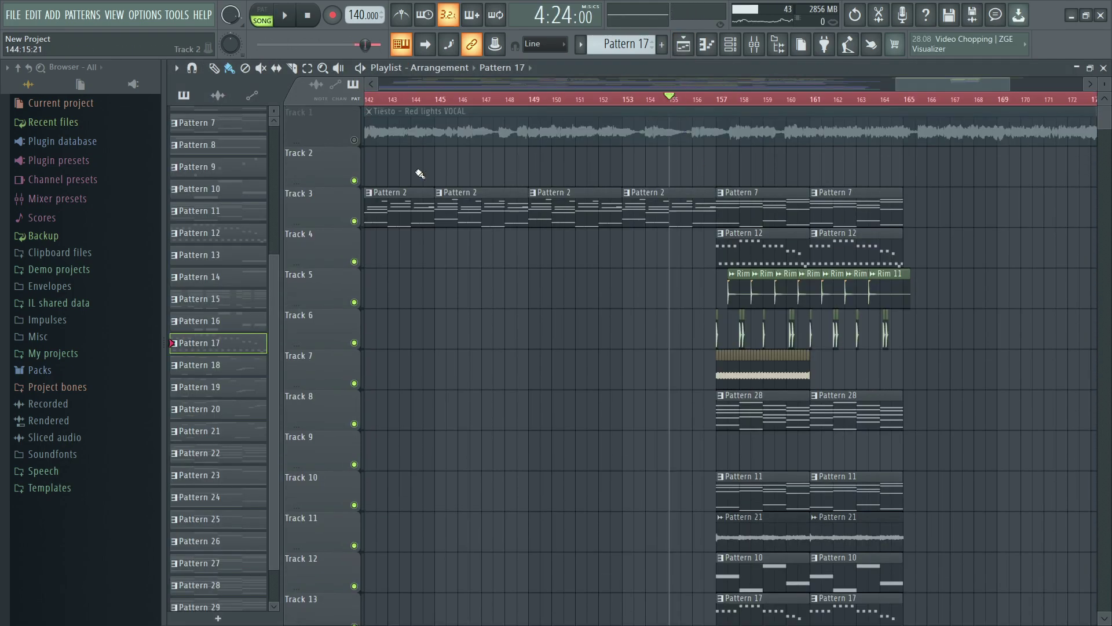
Unmute the vocal on Track 1, and move the Pattern 11, 21, 10 and 17 clips on Tracks 10 to 13 up one track
left_click(354, 141)
scroll(949, 326, "up", 2)
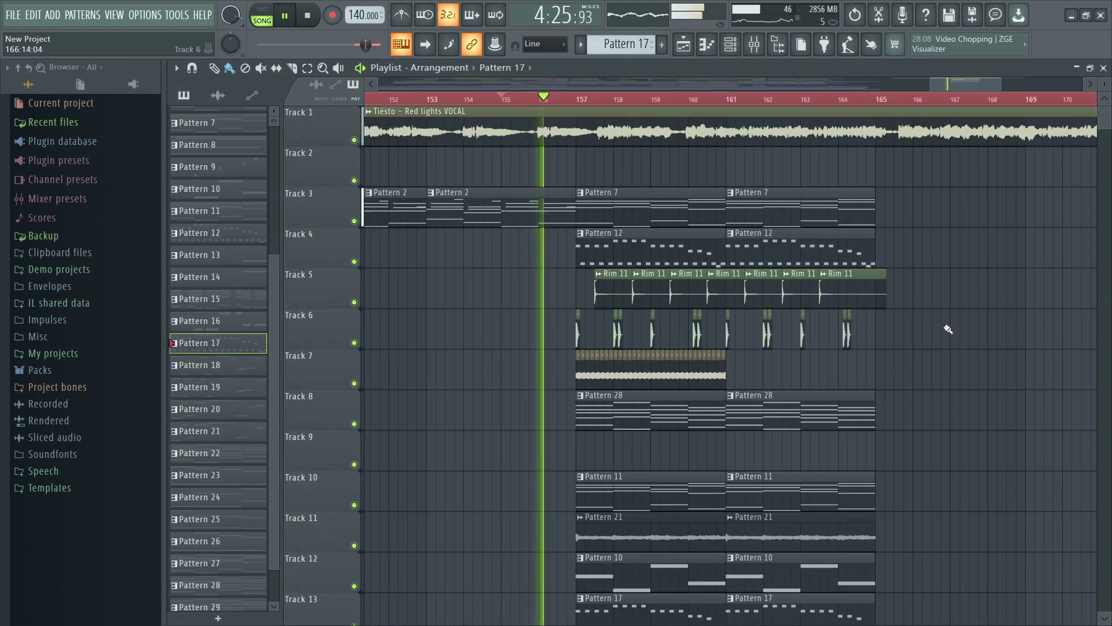
scroll(951, 342, "down", 2)
left_click_drag(957, 356, 603, 551)
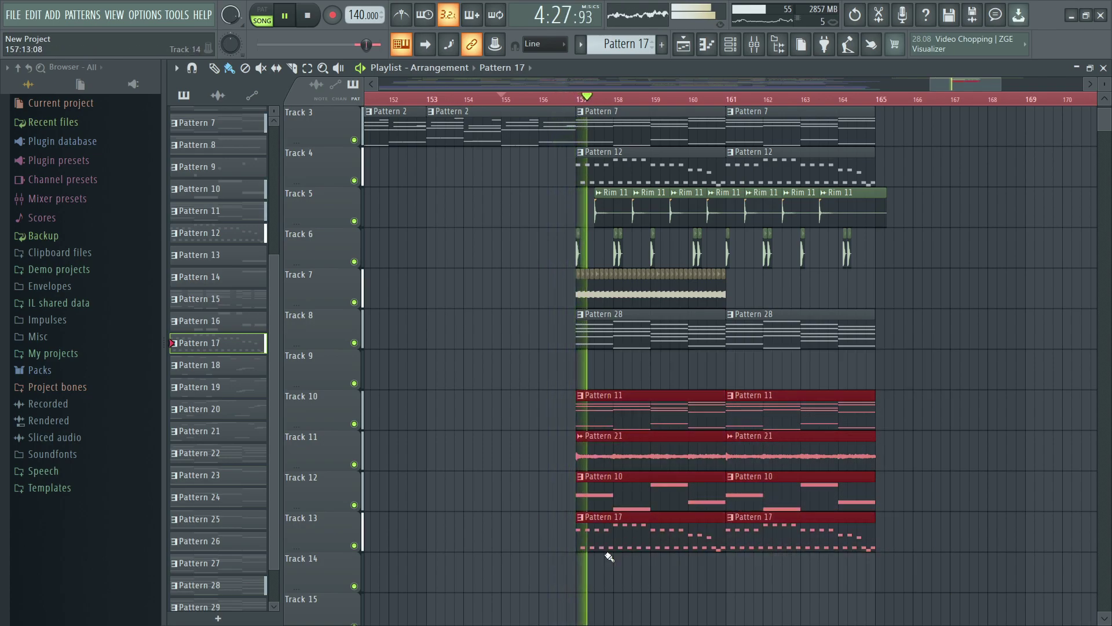
key("shift+Up")
scroll(880, 324, "up", 2)
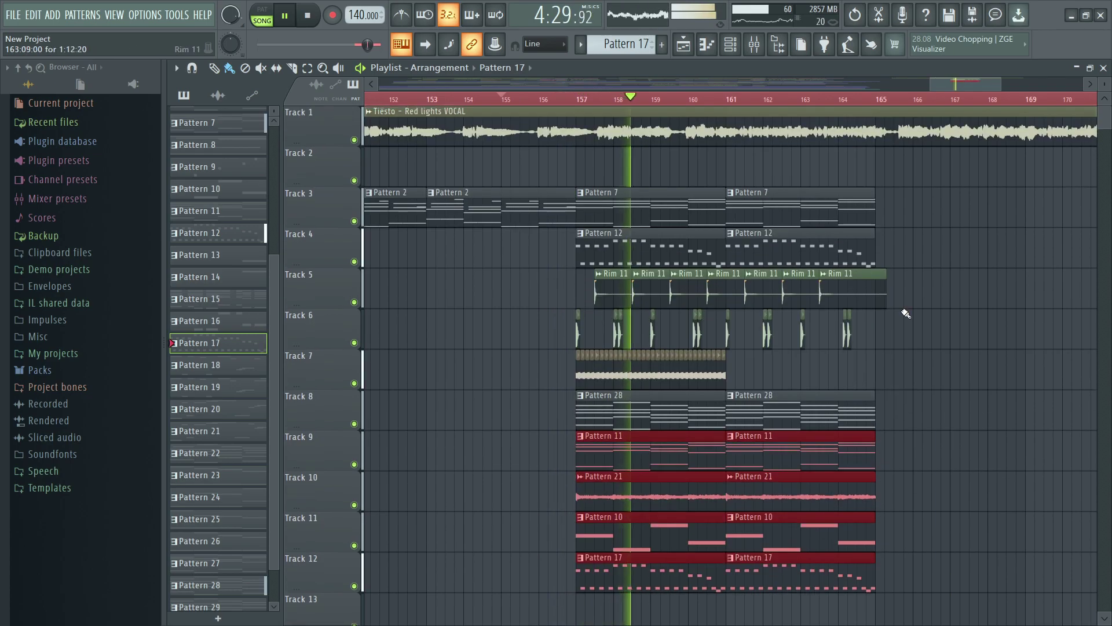
left_click(946, 352)
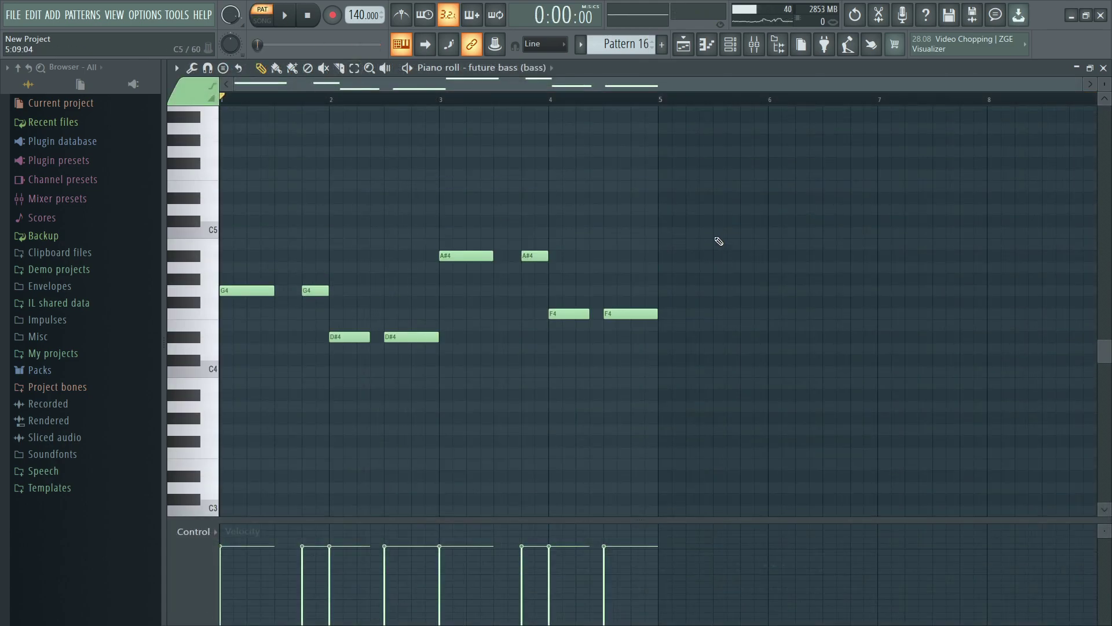
Play the future bass in Pattern 16, and inspect the Sidechain kick track and the Fruity peak controller on the MM_kick6 track
key("space")
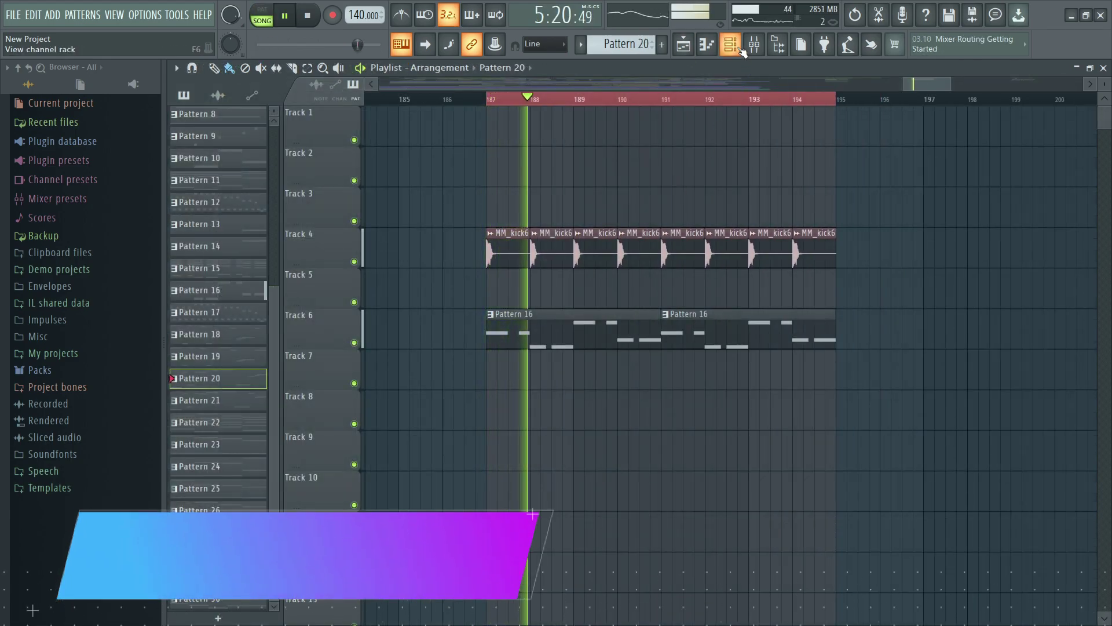
left_click(753, 47)
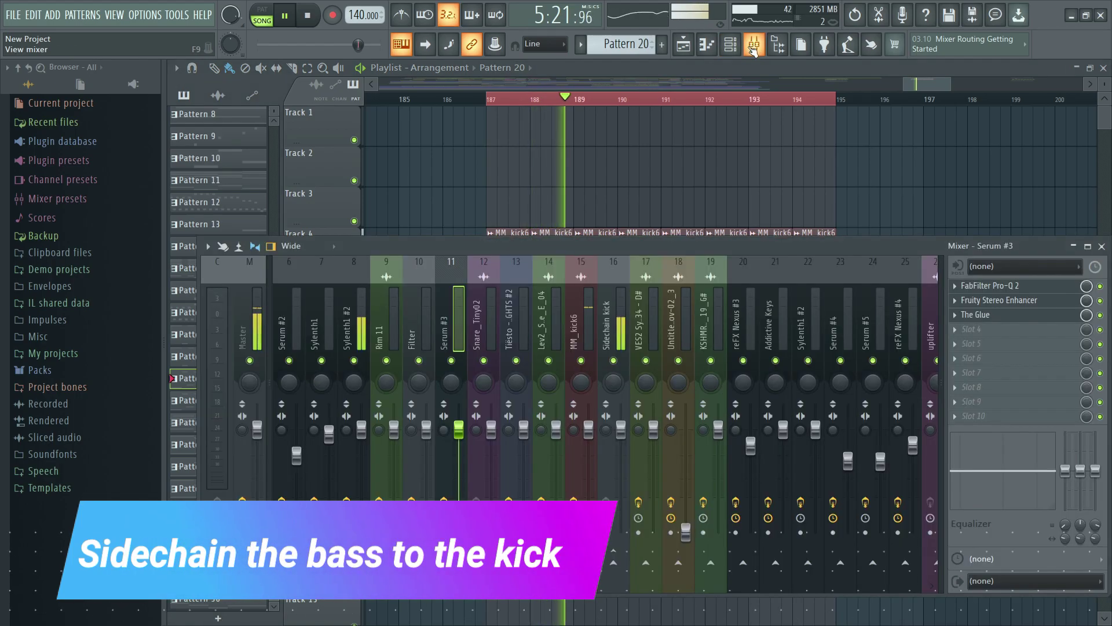
left_click(621, 304)
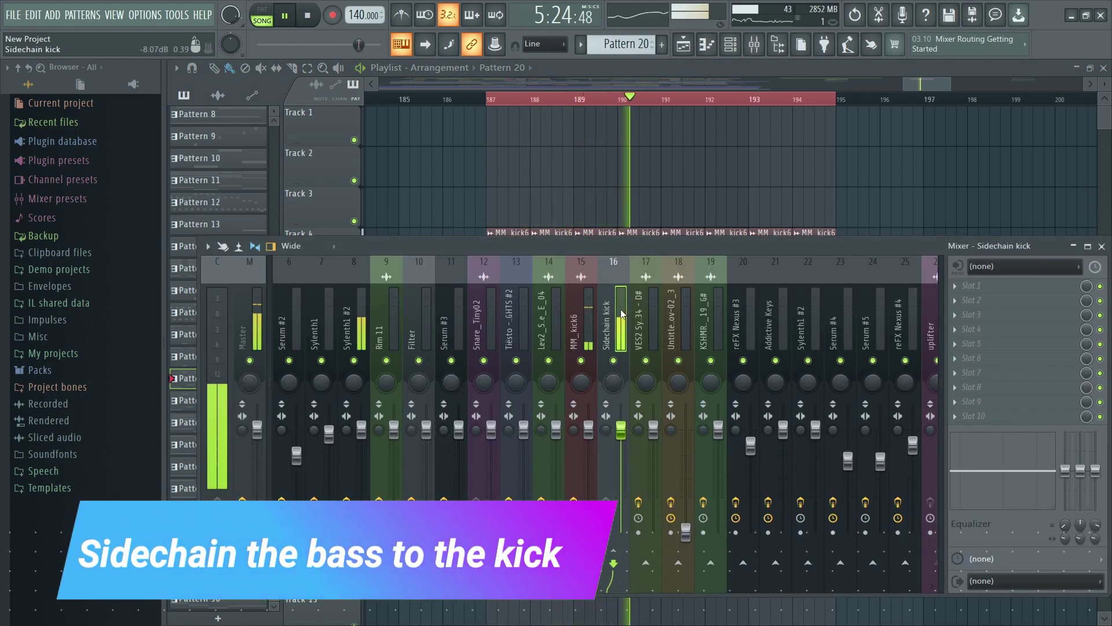
left_click(586, 309)
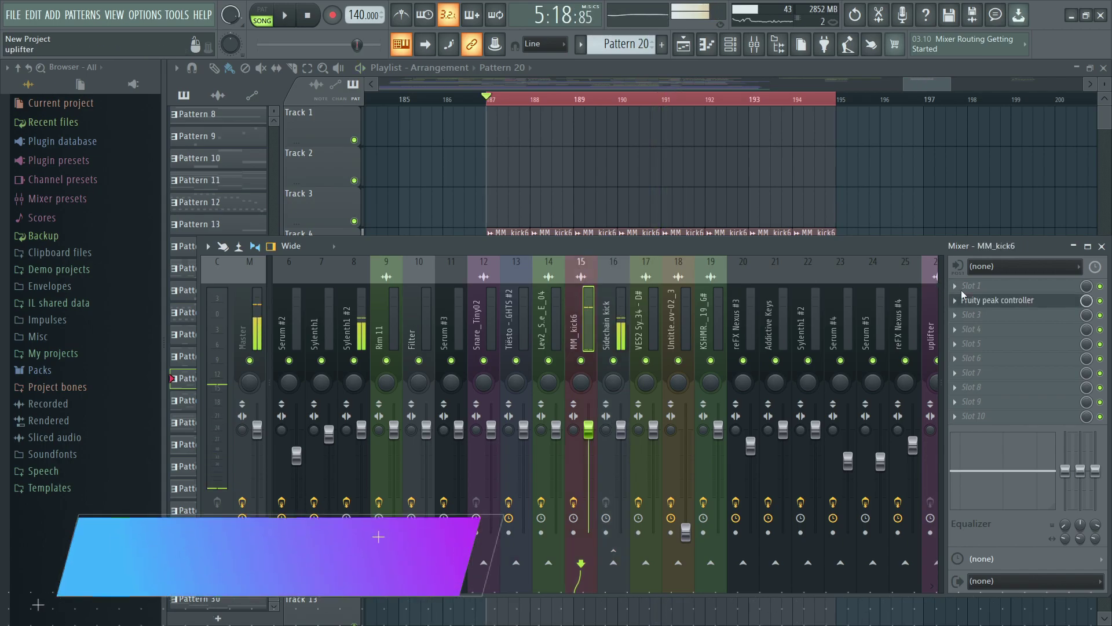
left_click(993, 300)
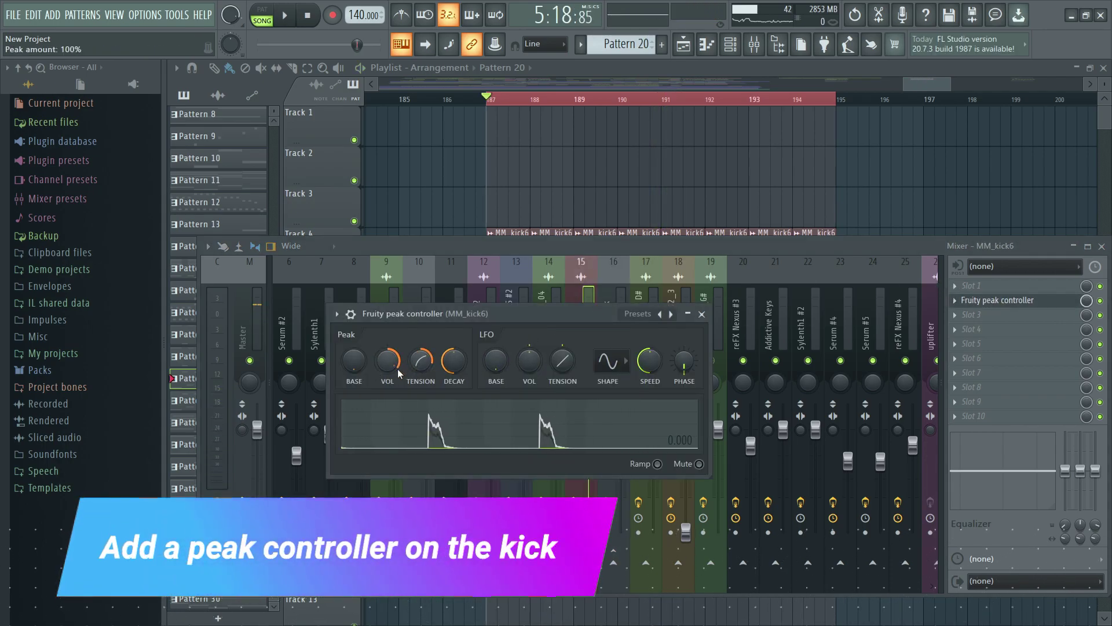
left_click(708, 244)
Try linking the volume of mixer track Insert 30 to the Peak ctrl - Peak internal controller with the mapping formula 0.8-Input
scroll(710, 290, "right", 3)
left_click(770, 314)
right_click(790, 432)
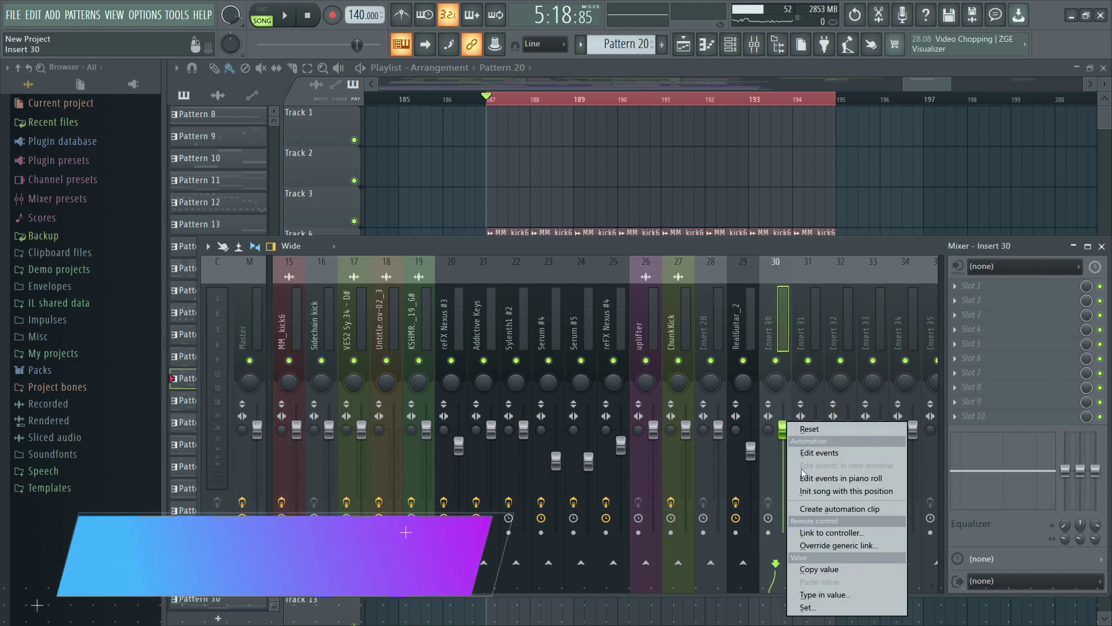
left_click(808, 530)
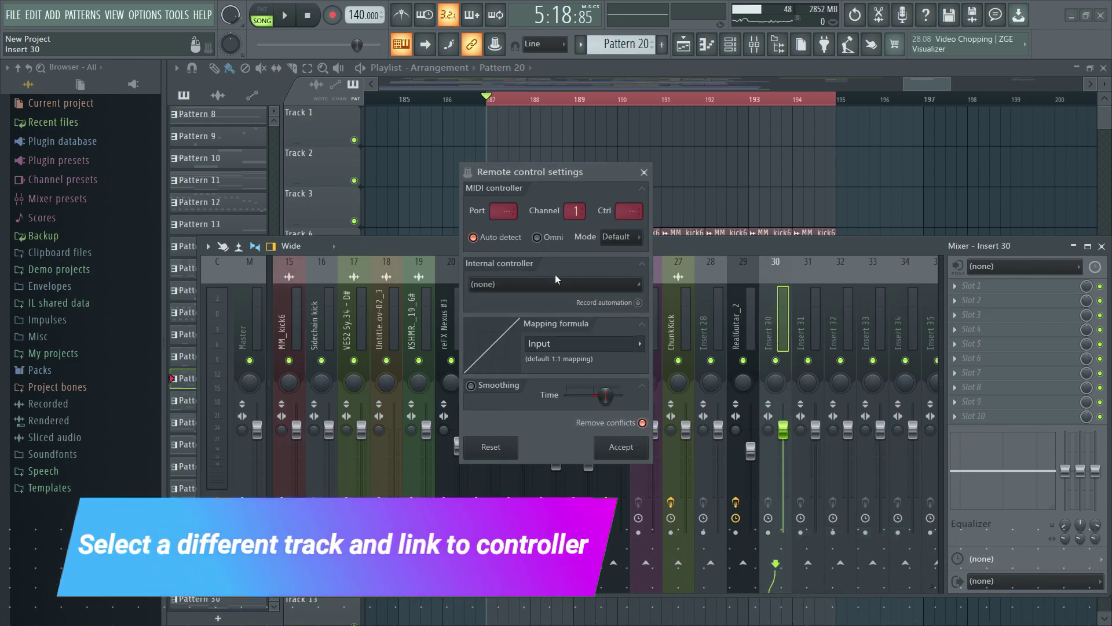
left_click(557, 283)
left_click(515, 348)
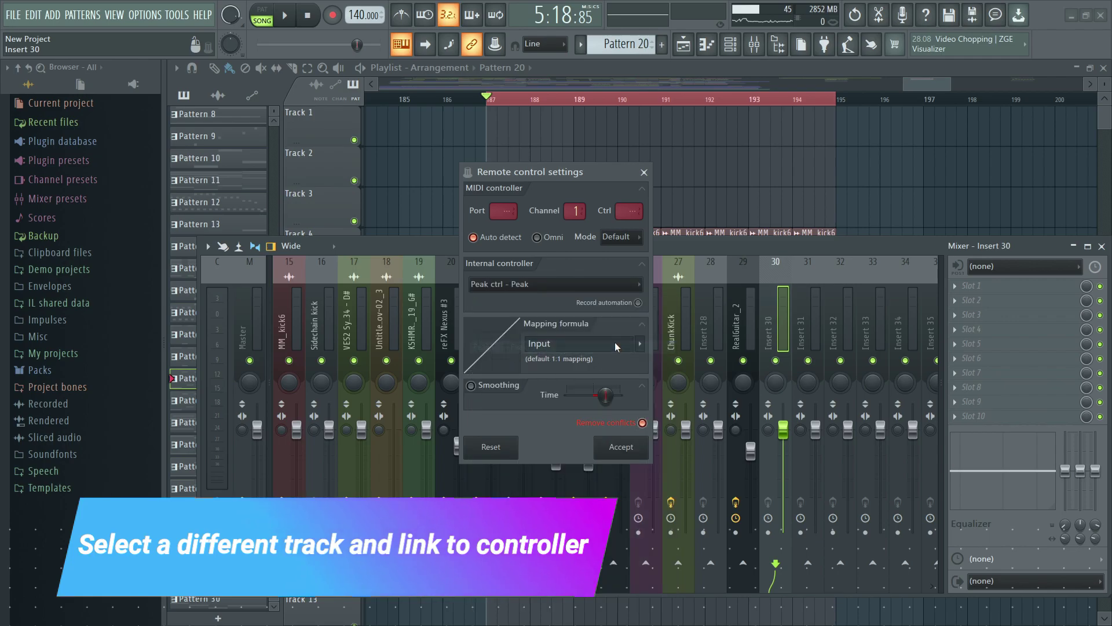
left_click(640, 344)
left_click(665, 384)
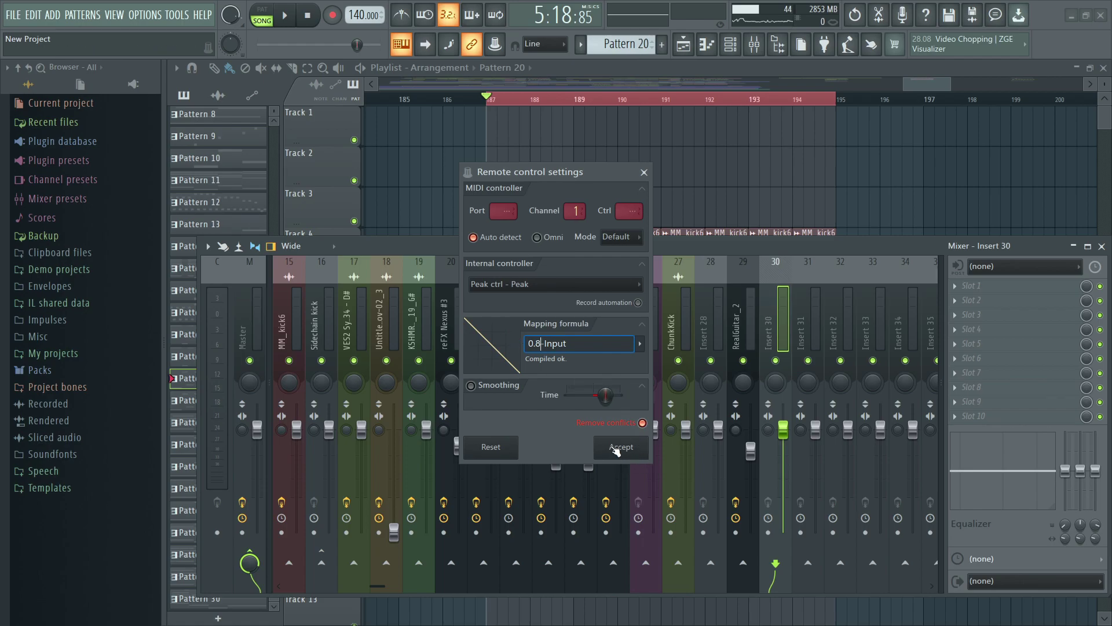
left_click(644, 172)
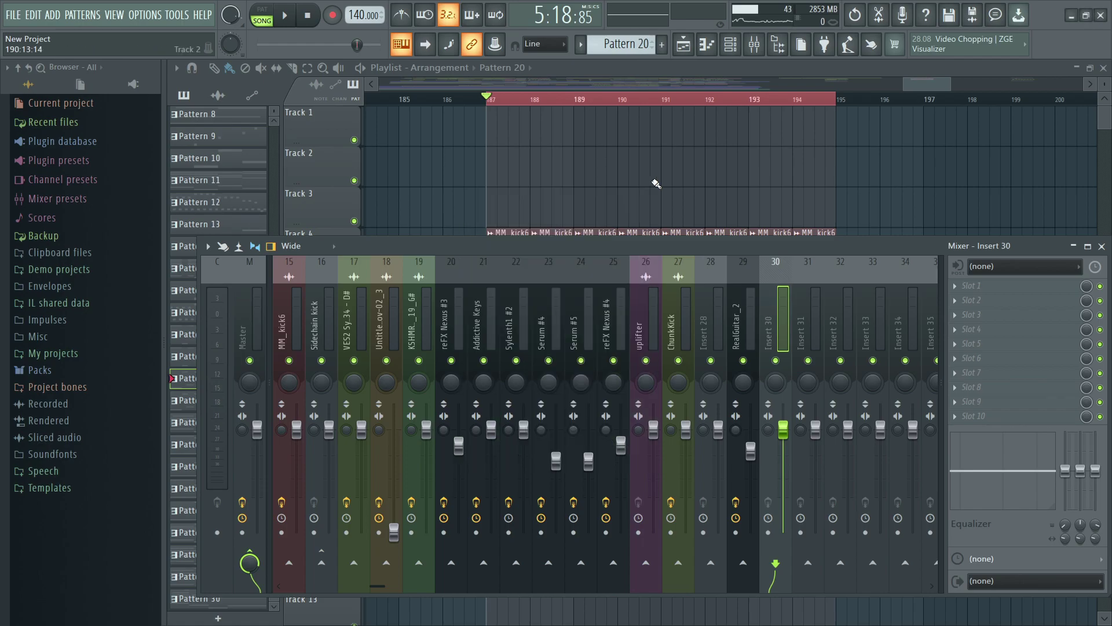
Play the kick and bass loop while examining the Sidechain kick and MM_kick6 mixer tracks
scroll(549, 313, "left", 6)
left_click(524, 322)
key("space")
left_click(703, 304)
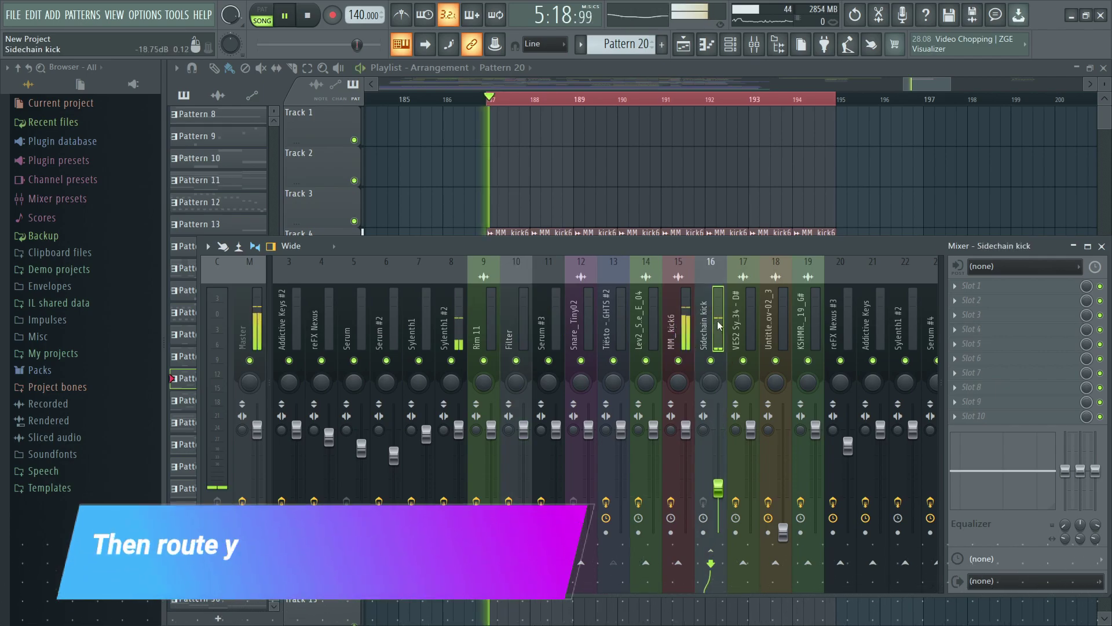
key("space")
left_click(677, 331)
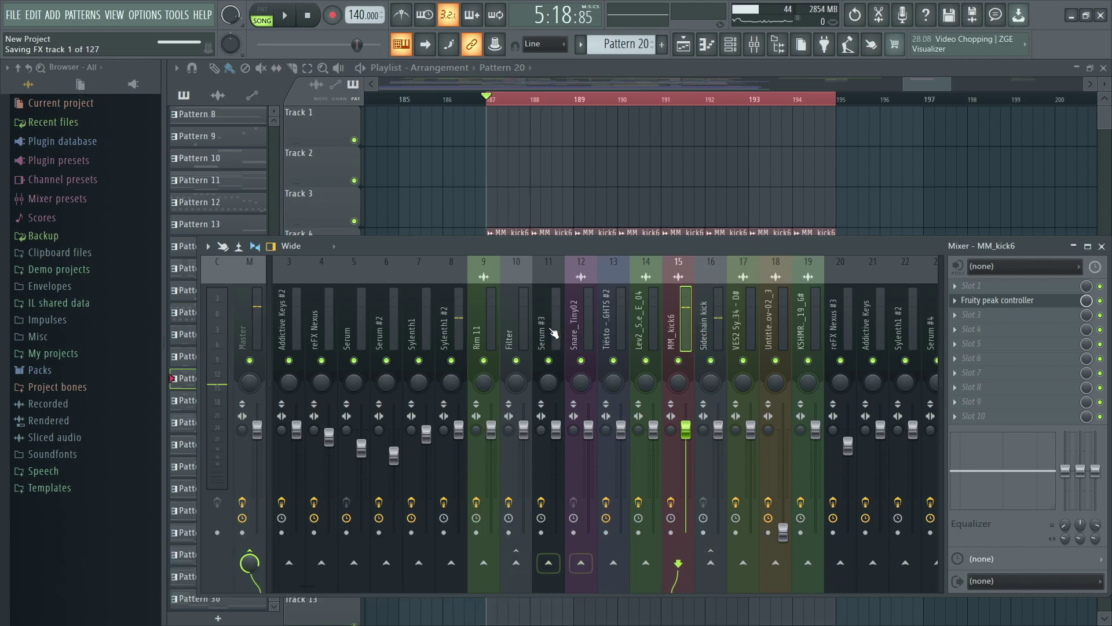
Examine how the Sylenth1 #2 mixer track is routed into the Sidechain kick track during playback
key("space")
left_click(451, 491)
key("space")
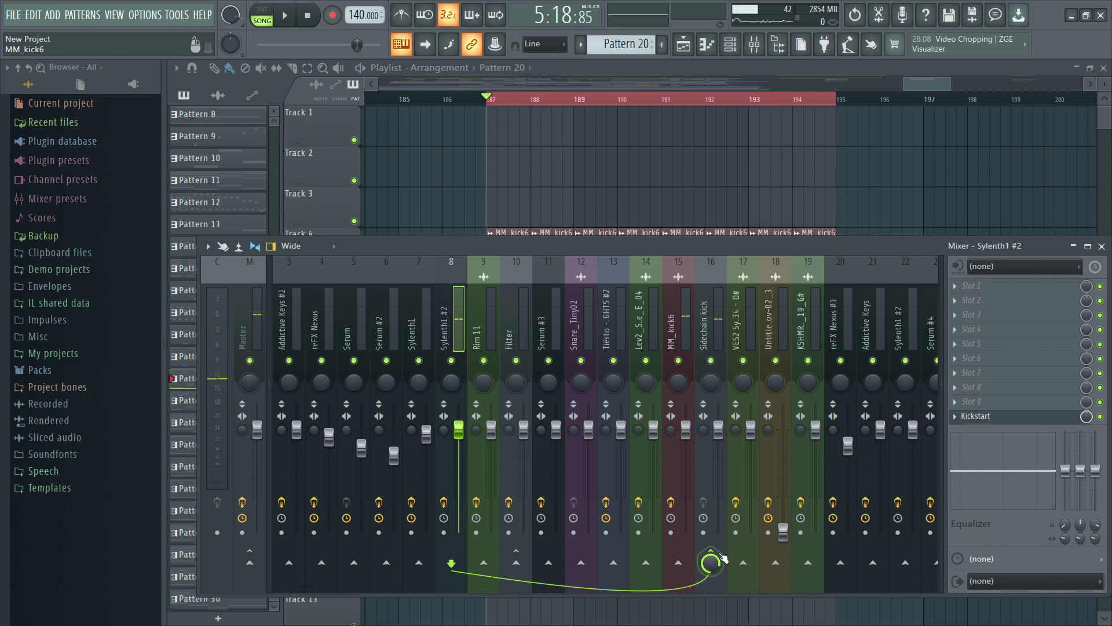
key("space")
left_click(706, 323)
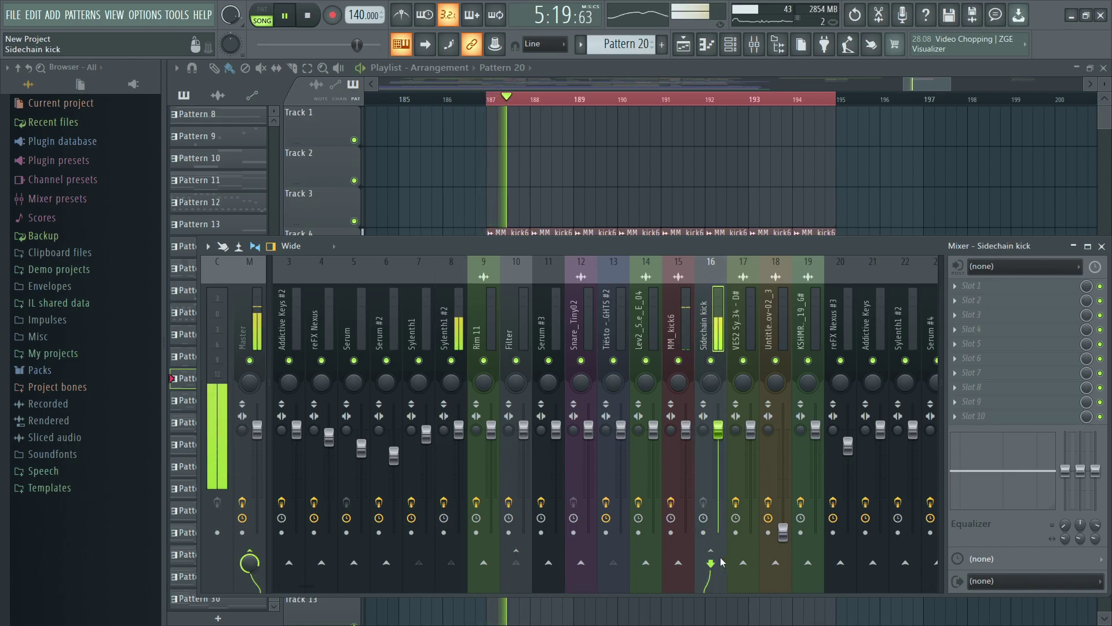
Examine the Filter mixer track's routing into the Sidechain kick track, and return to the MM_kick6 track
key("space")
left_click(516, 328)
key("space")
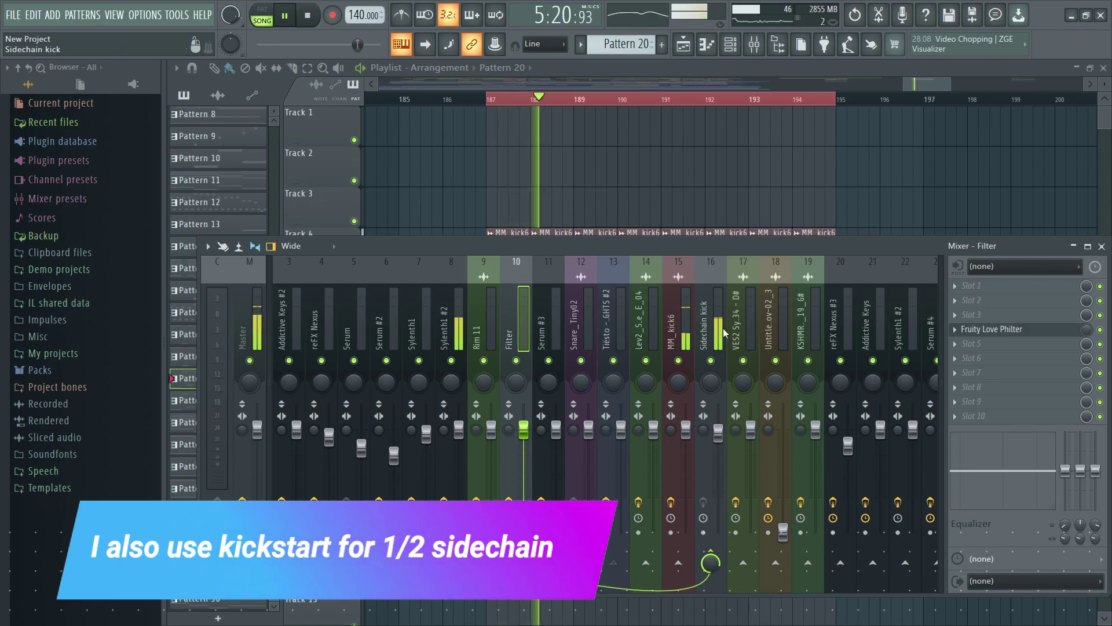
left_click(675, 365)
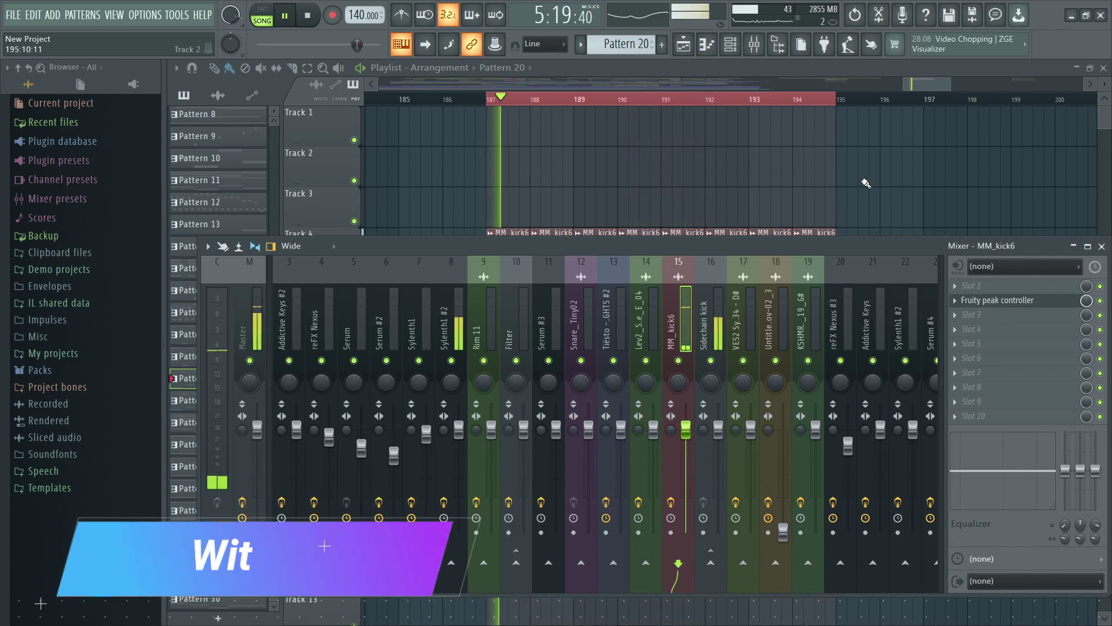
Close the mixer and examine the kick, bass and effect clips on Tracks 4 to 10 during playback
key("F9")
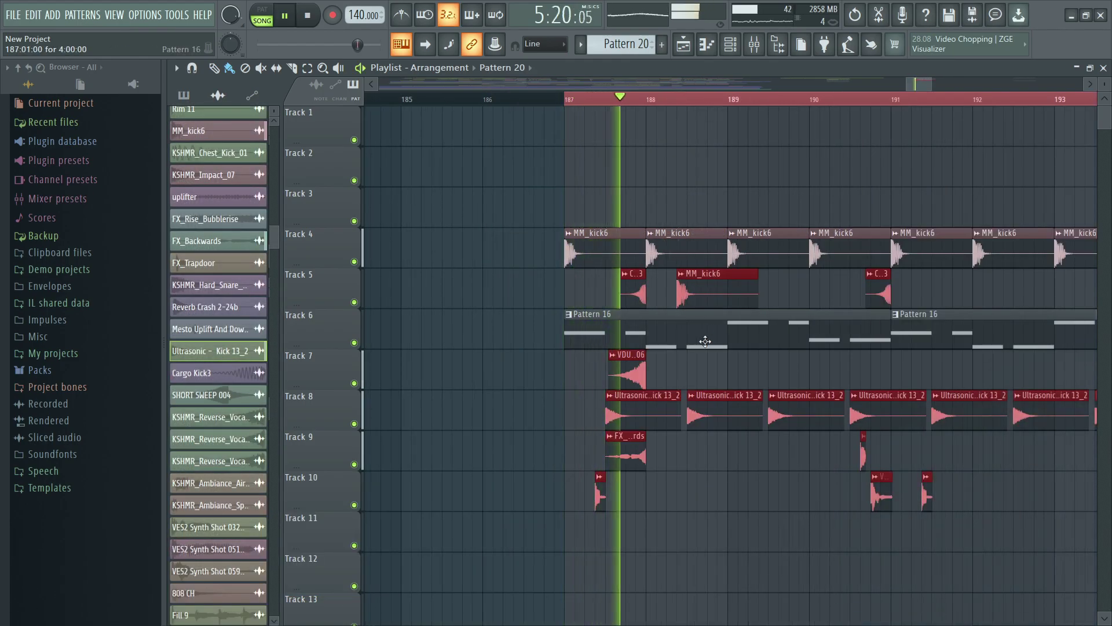
left_click(716, 369, "ctrl")
scroll(539, 363, "down", 4)
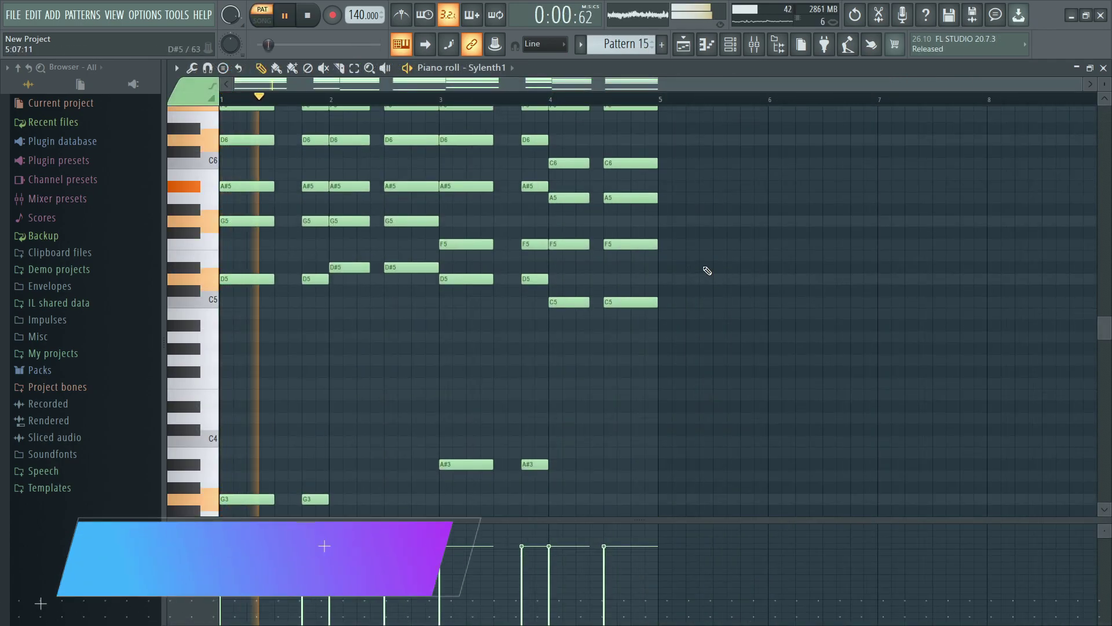
Show the Sylenth1 synth playing the saw chords in Pattern 15, and examine its mixer track's effects and routing to the Filter track
scroll(718, 214, "down", 2)
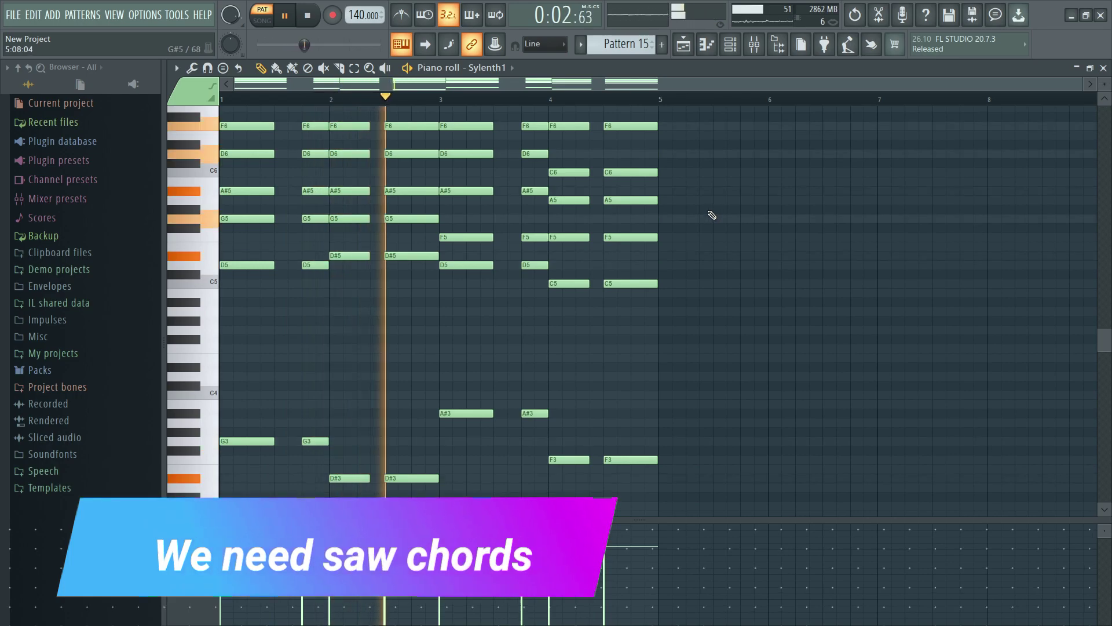
left_click(729, 44)
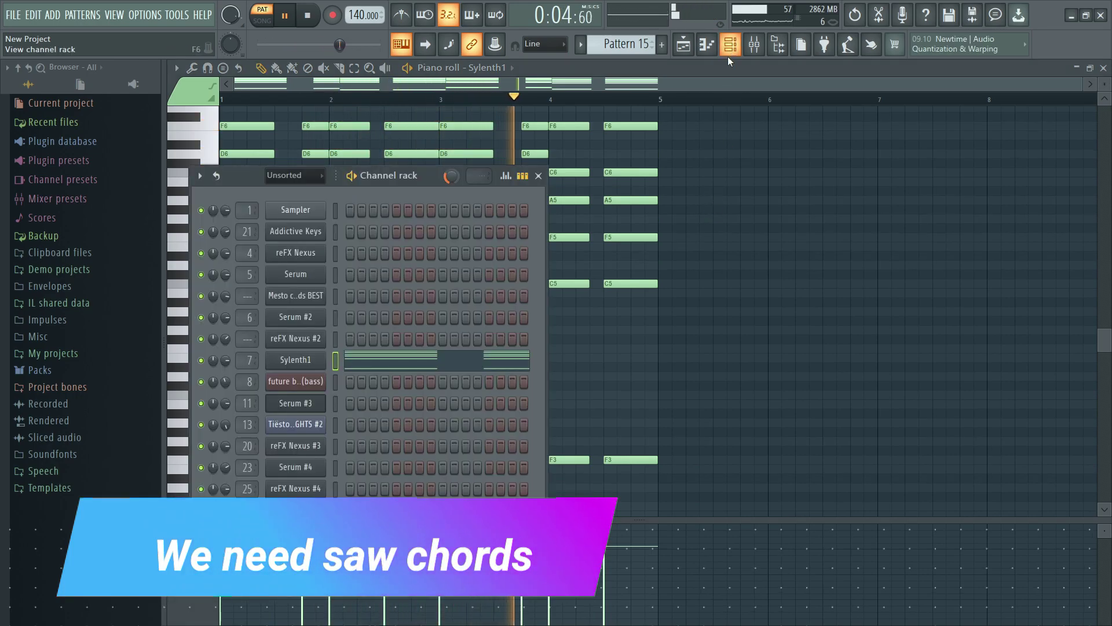
left_click(295, 359)
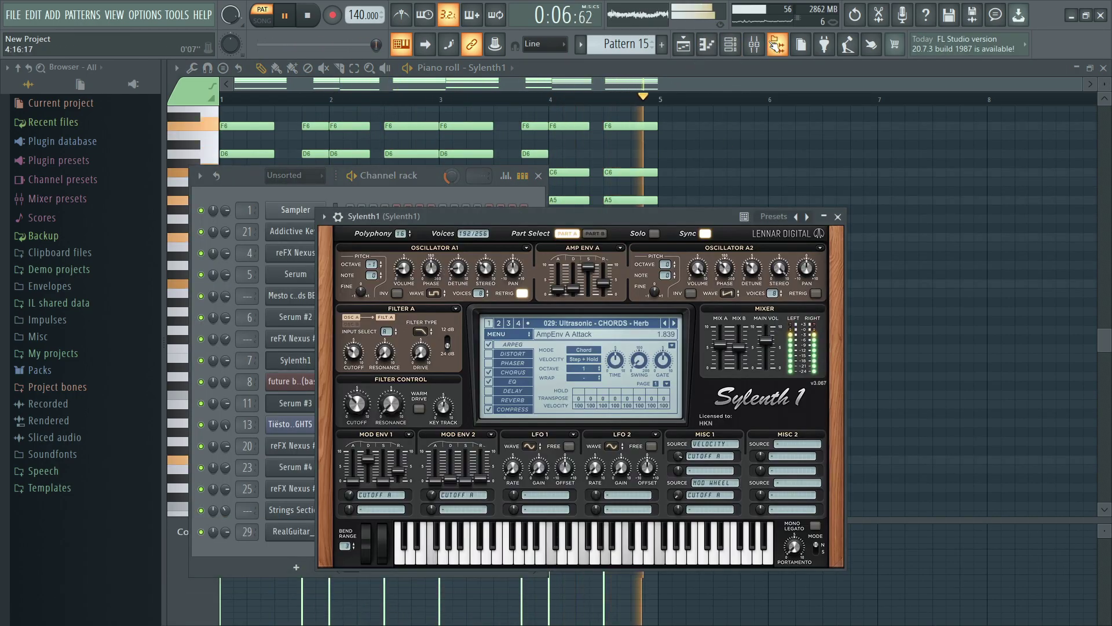
left_click(778, 44)
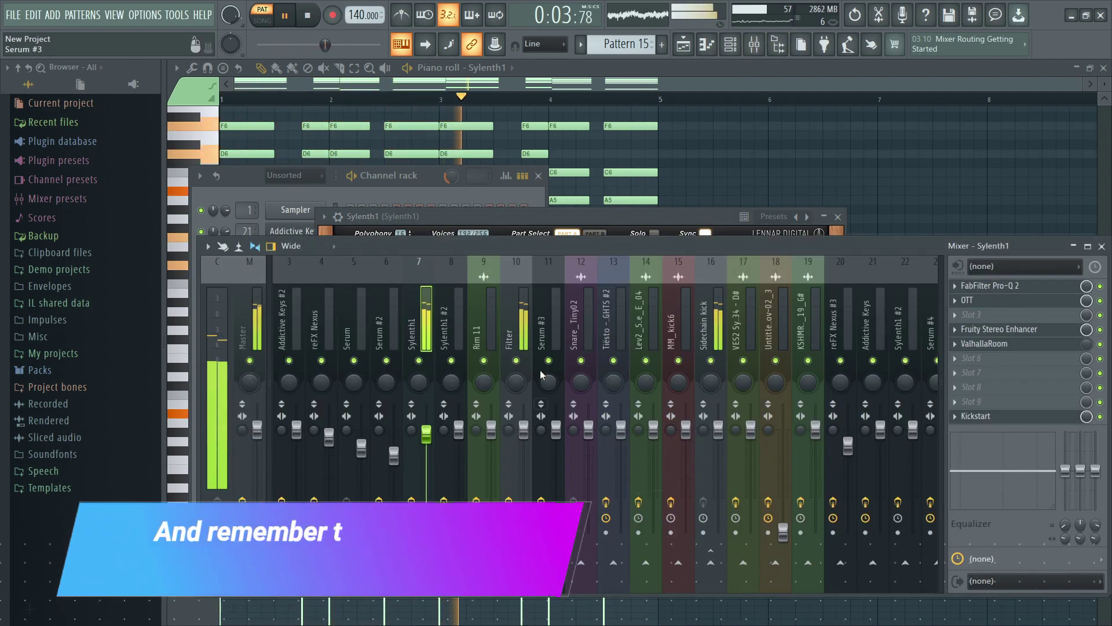
left_click(522, 323)
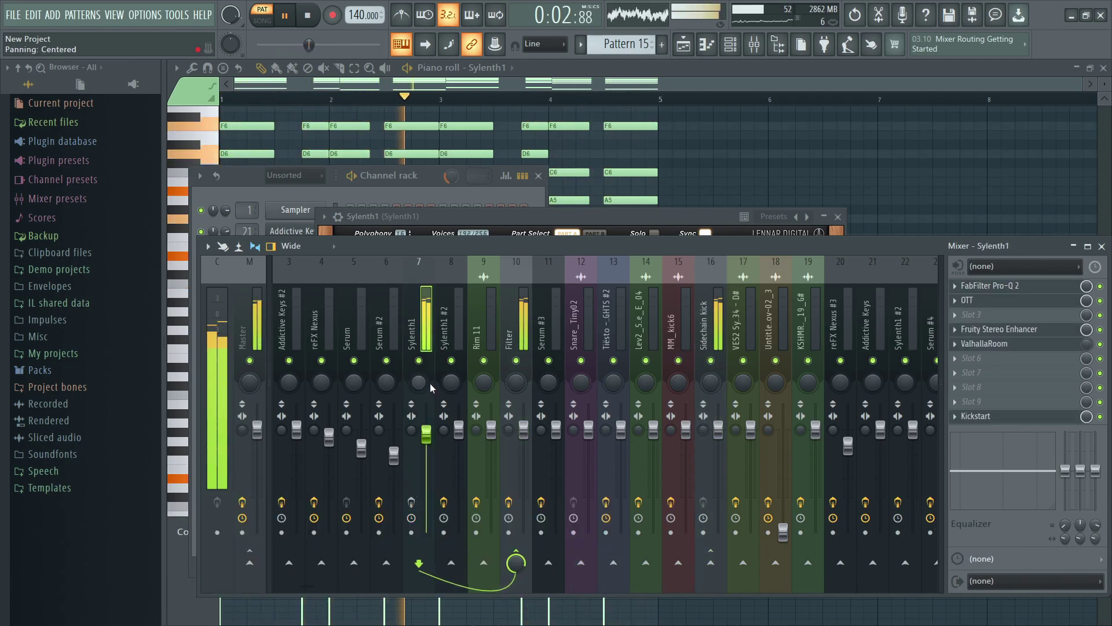
Move the two Pattern 15 clips onto Track 11 at bar 187 and play the drop with the saw chords
left_click(412, 503)
left_click(683, 44)
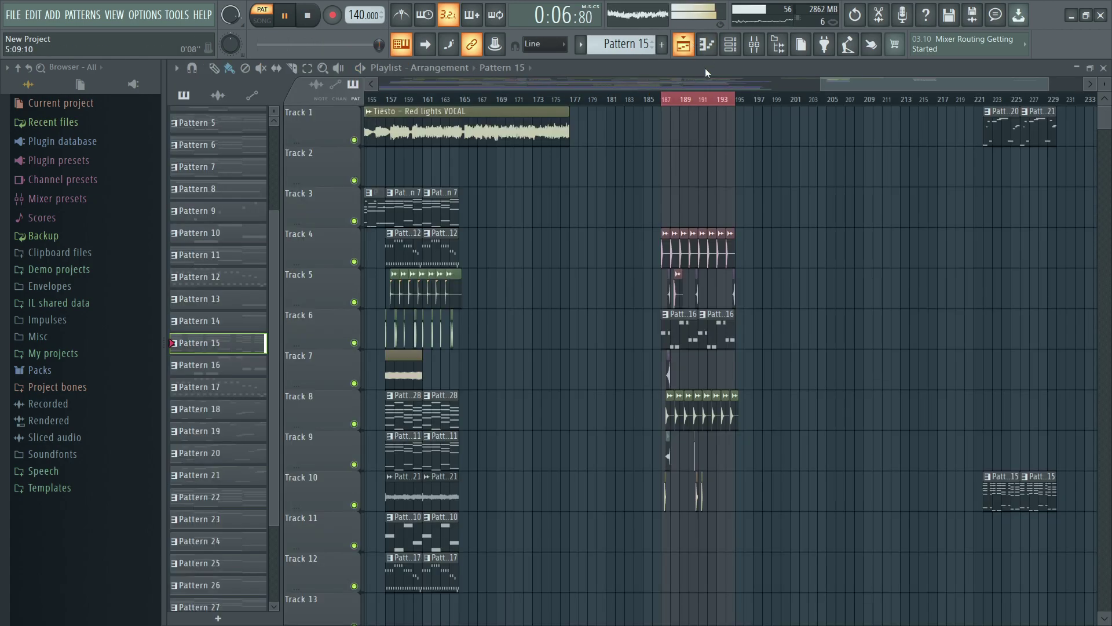
key("space")
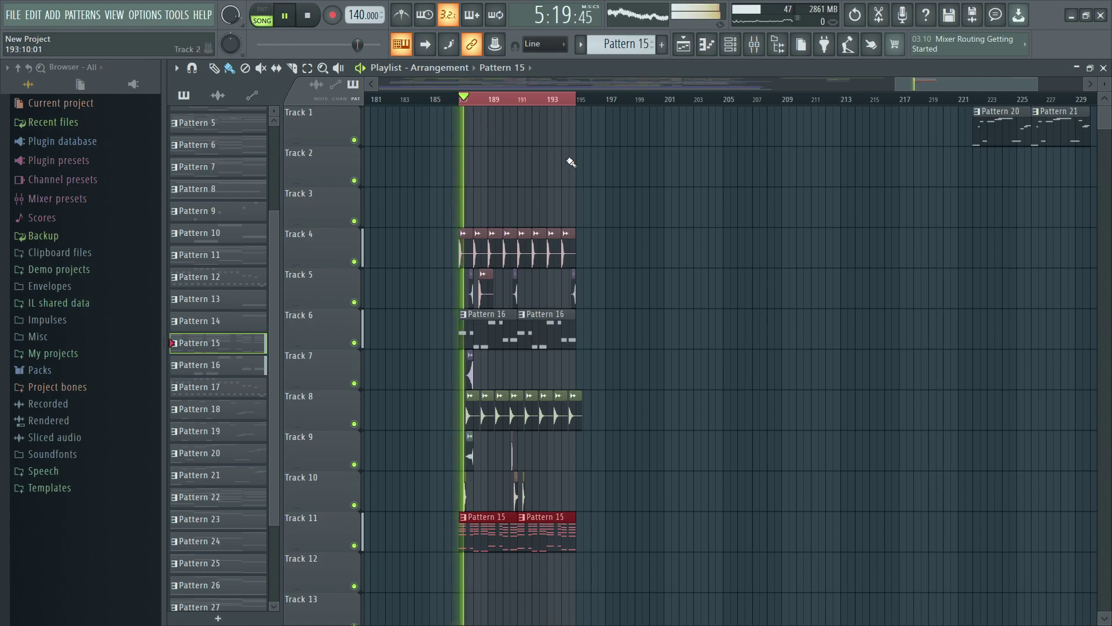
scroll(519, 348, "up", 3)
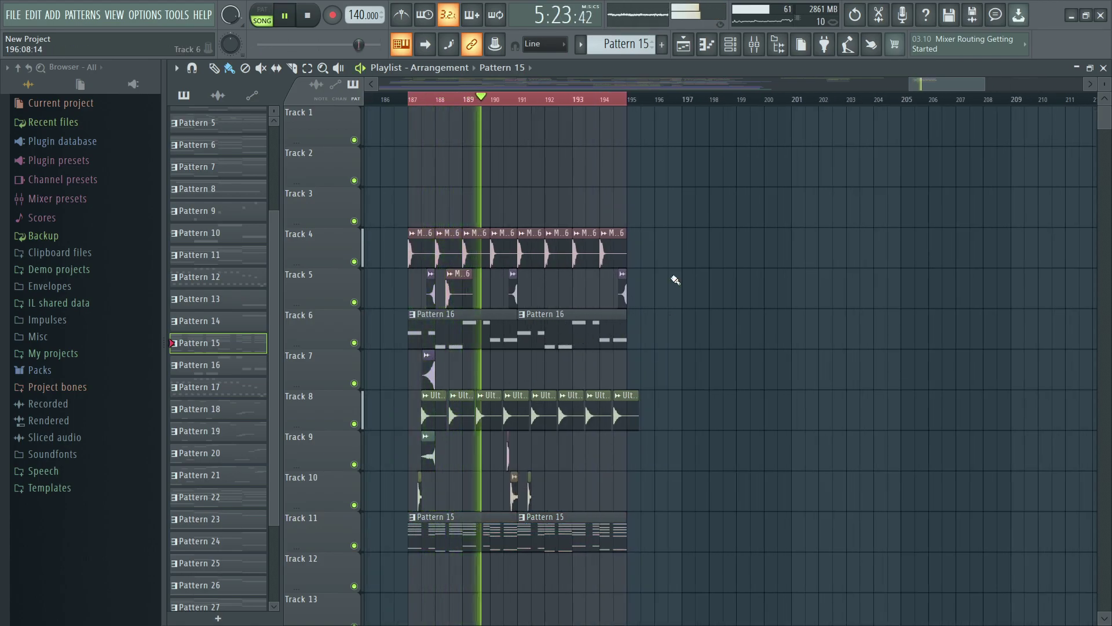
Examine the Sylenth1 mixer track and the Filter track's routing into Sidechain kick while the drop plays
left_click(755, 45)
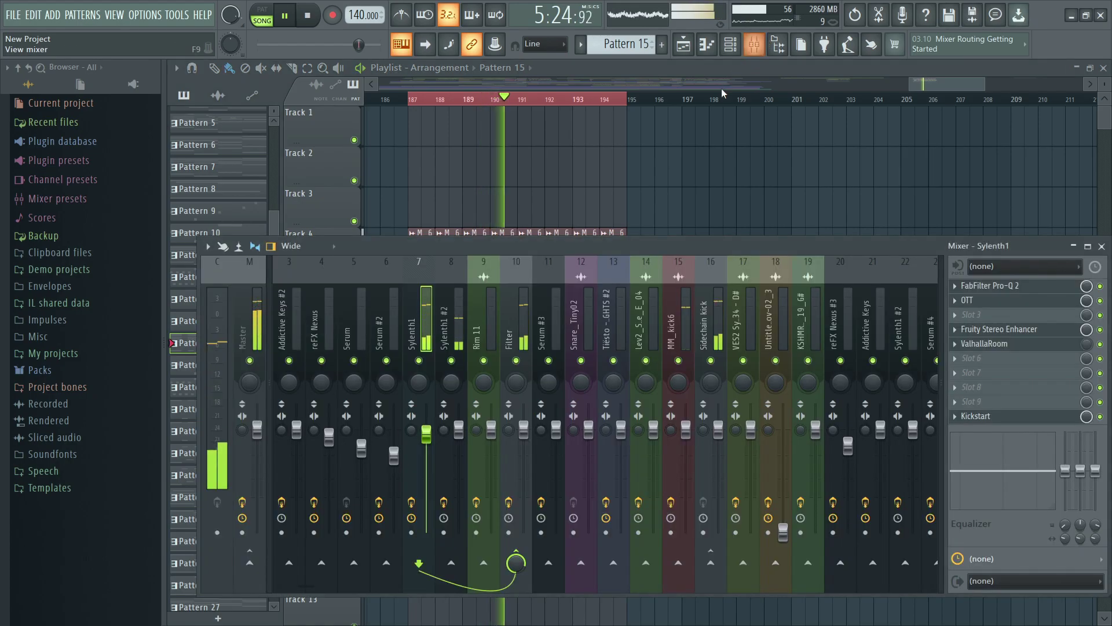
left_click(522, 343)
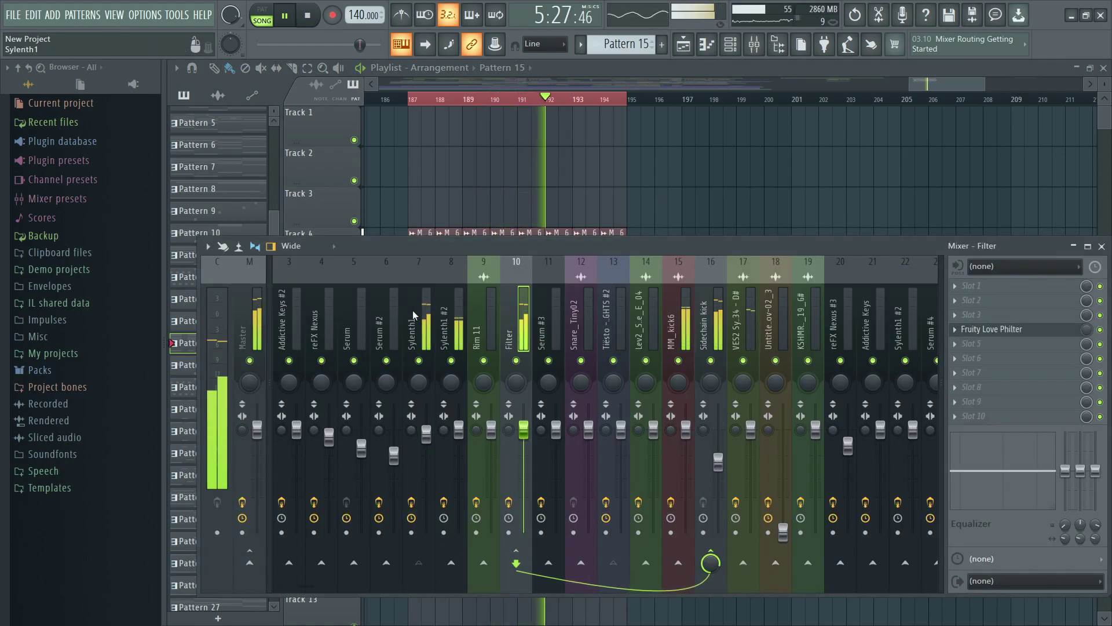
left_click(412, 313)
left_click(522, 325)
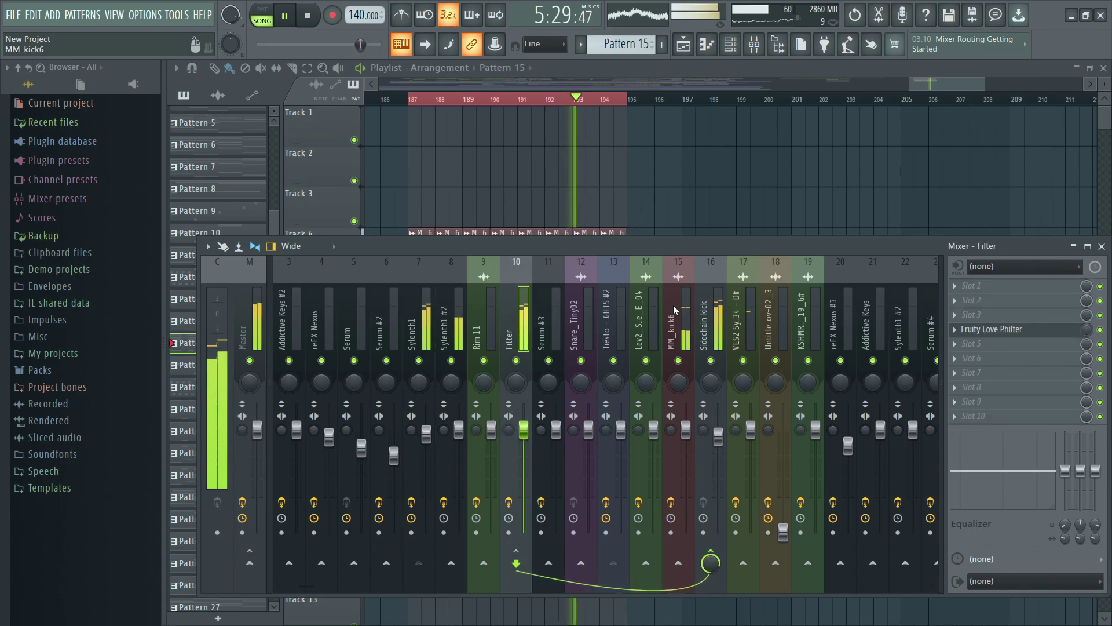
Play the sliced Red Lights vocal notes of Pattern 20 in the piano roll, and show their mixer track's effects
right_click(694, 112)
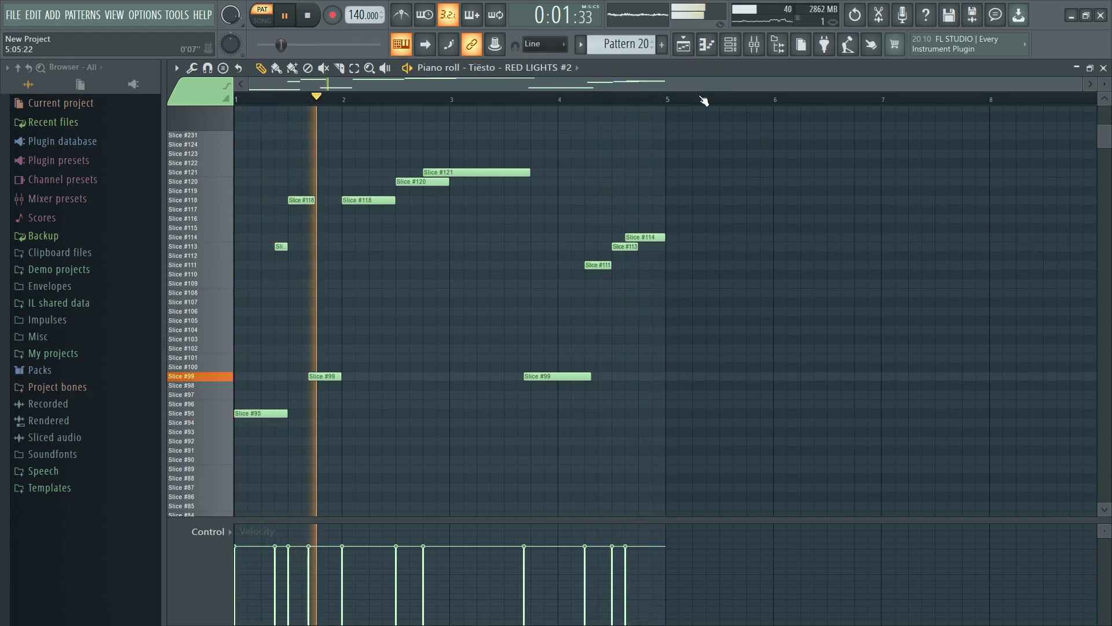
key("space")
key("F9")
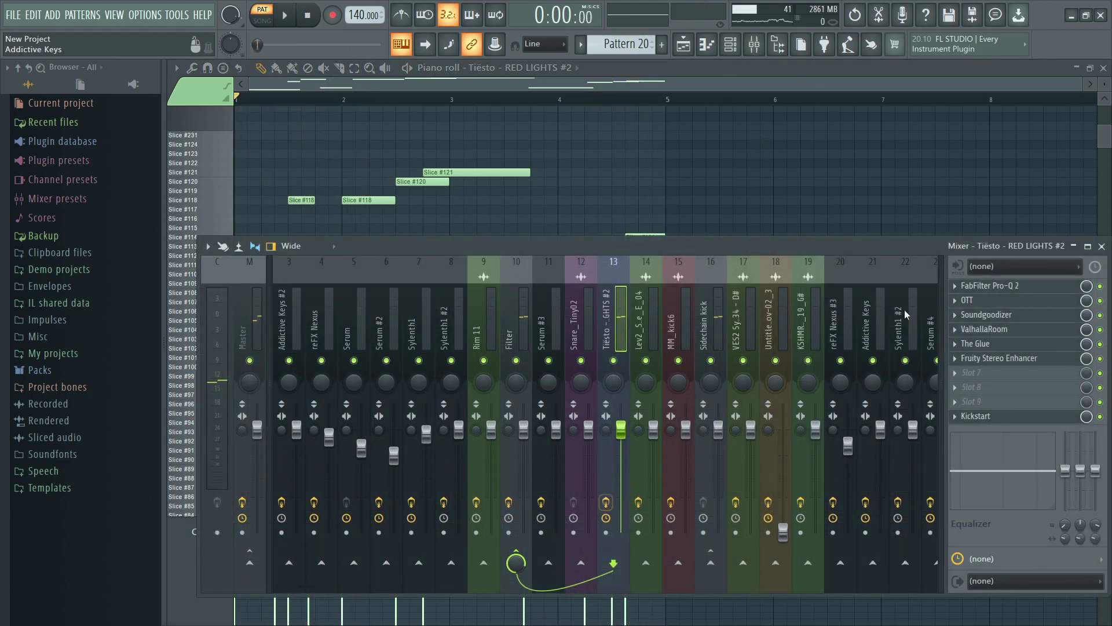
Bypass OTT, Soundgoodizer, ValhallaRoom, The Glue and Fruity Stereo Enhancer on the RED LIGHTS #2 mixer track during playback
key("space")
left_click(1100, 300)
left_click(1100, 315)
left_click(1100, 330)
left_click(1100, 344)
left_click(1100, 359)
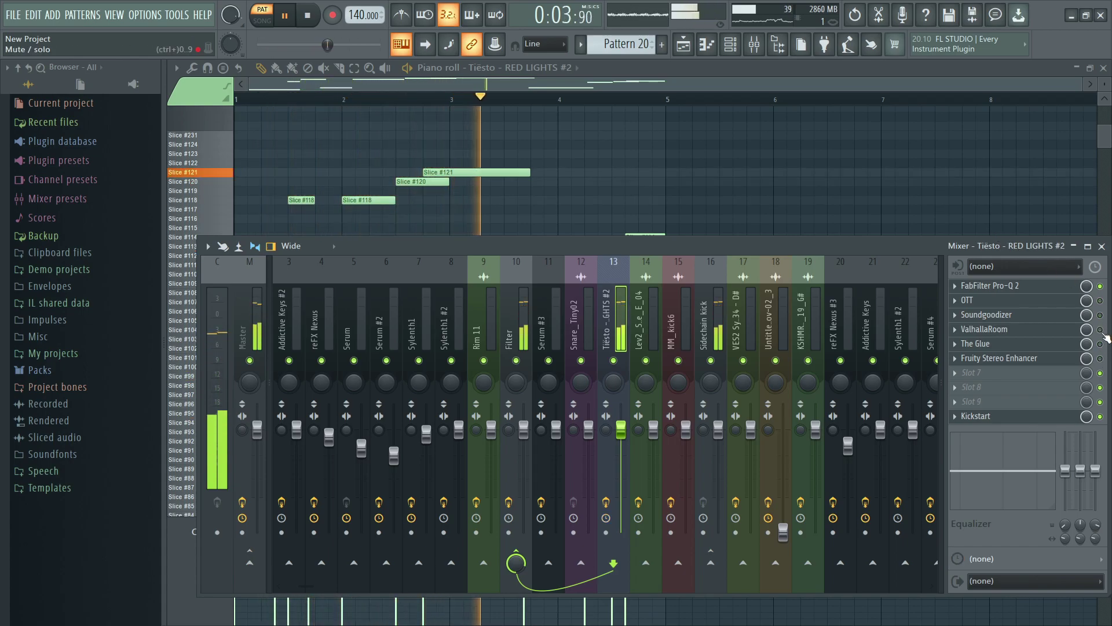
Compare the vocal chops with and without each effect, from FabFilter Pro-Q 2 through Fruity Stereo Enhancer
left_click(1100, 286)
left_click(1100, 301)
left_click(1100, 300)
left_click(1100, 315)
left_click(1100, 315)
left_click(1100, 329)
left_click(1100, 329)
left_click(1100, 344)
left_click(1100, 359)
left_click(1100, 344)
left_click(1009, 344)
left_click(1100, 345)
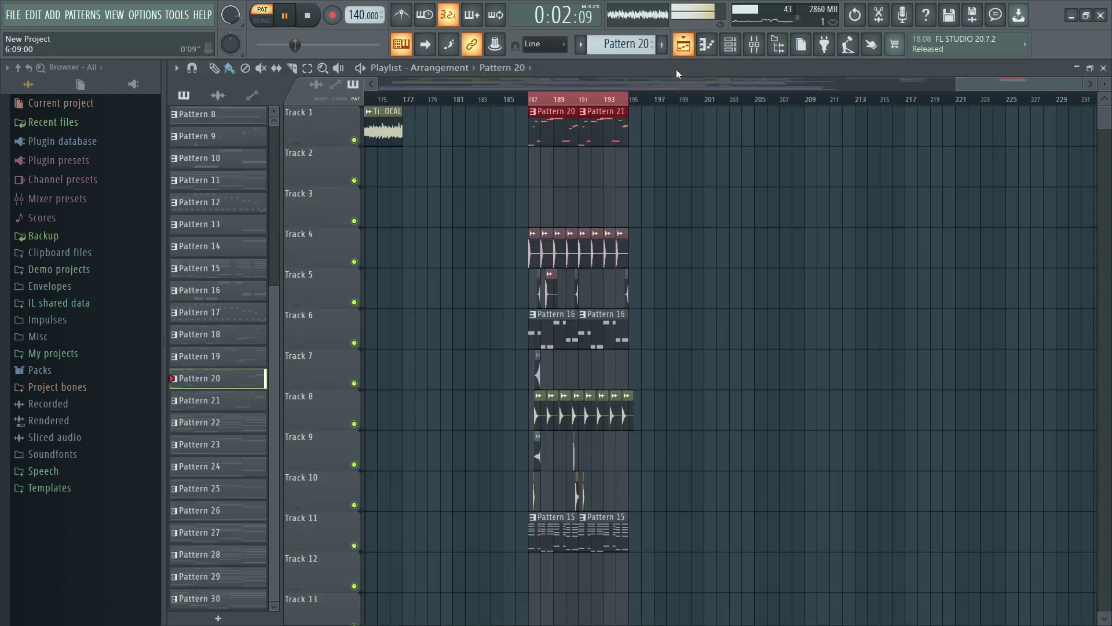
Play the drop from bar 187 with the Pattern 20 and Pattern 21 vocal chops on Track 1, examining the layered clips
left_click(536, 104)
key("space")
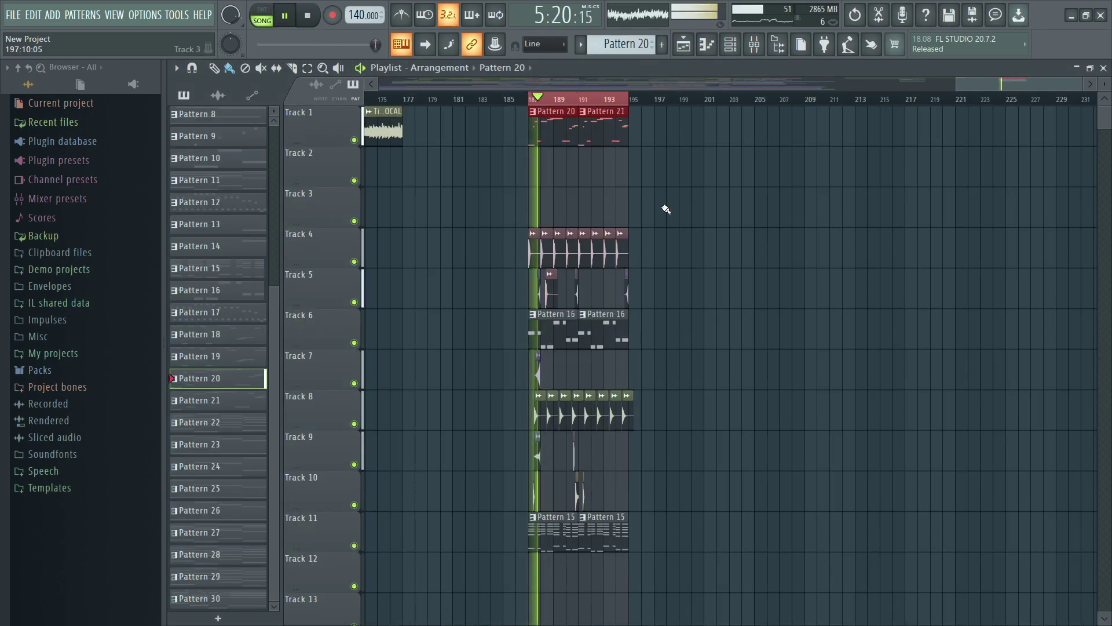
scroll(593, 197, "up", 3)
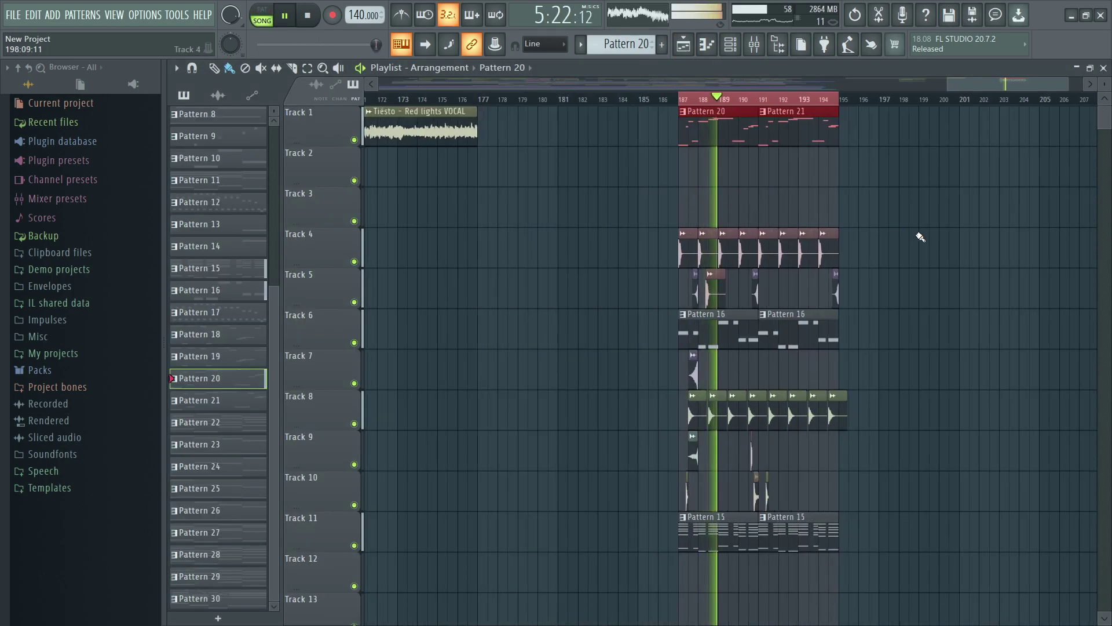
scroll(920, 237, "up", 2)
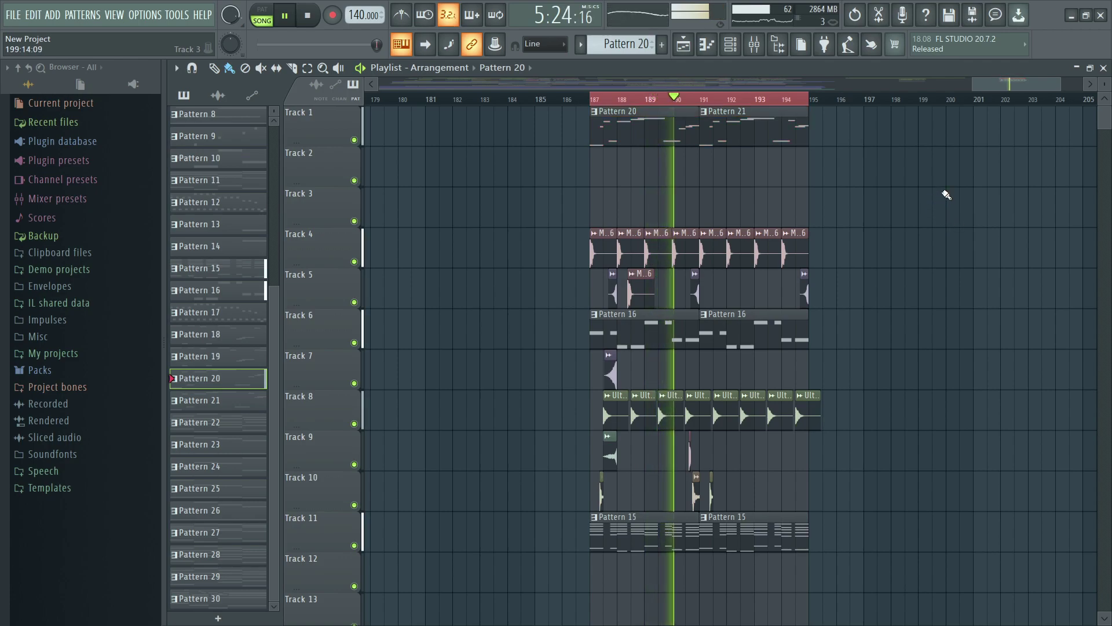
Stop the drop and play the complete arrangement from just before the intro
key("space")
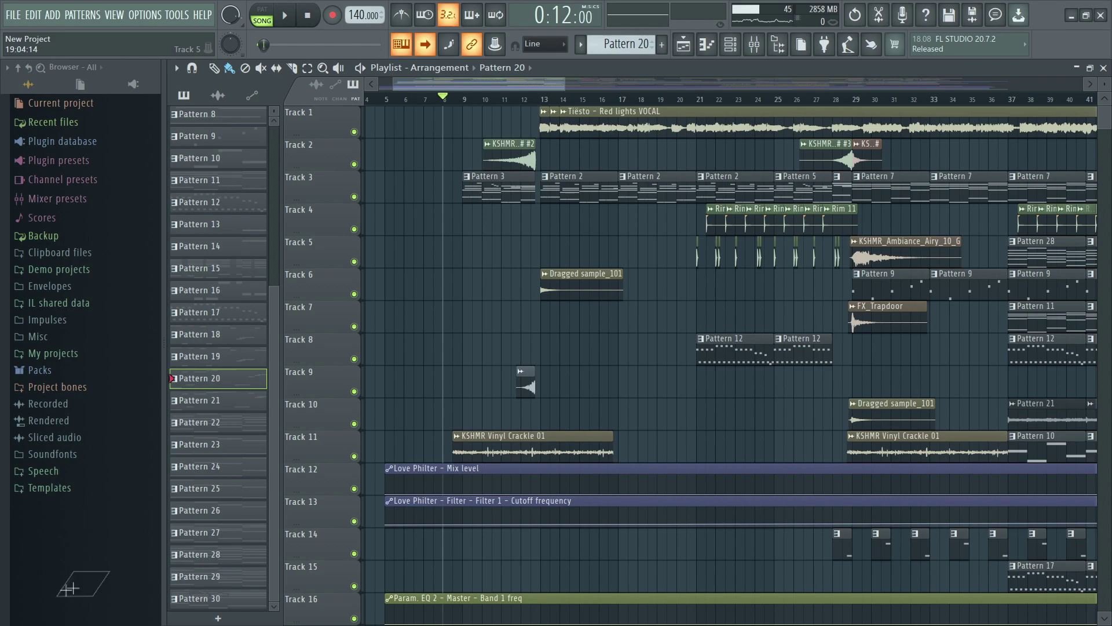
key("space")
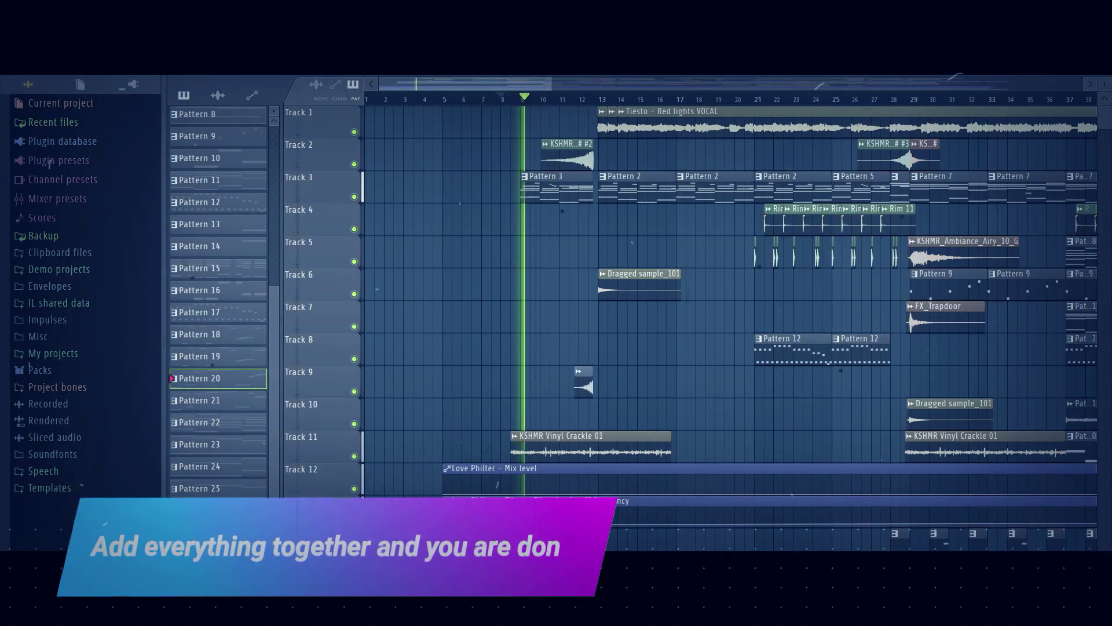